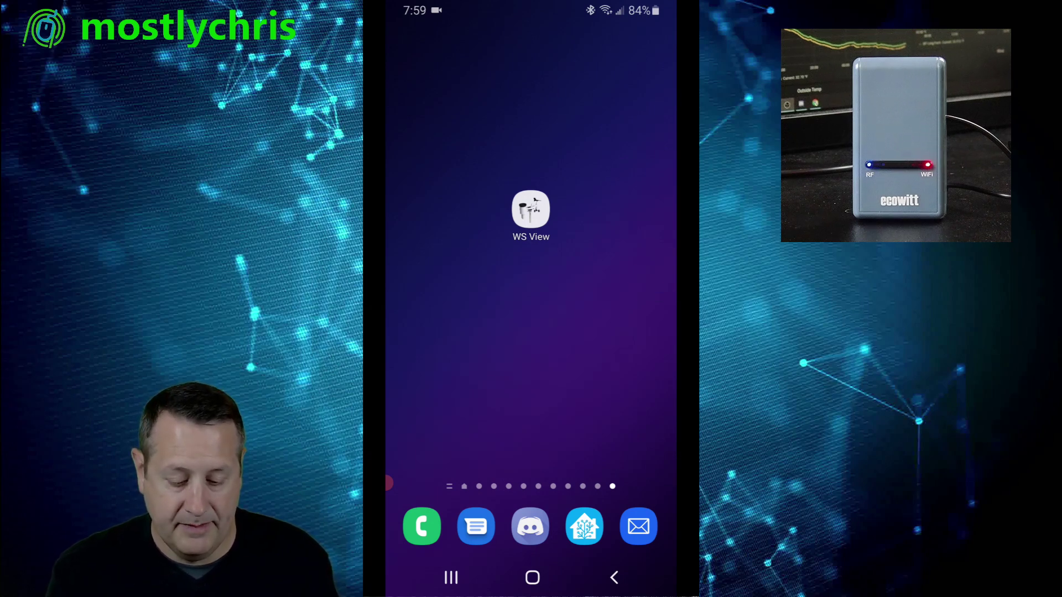
Launch WS View to reach the Configure Device grid of station models
{"action": "left_click", "coordinate": [530, 209]}
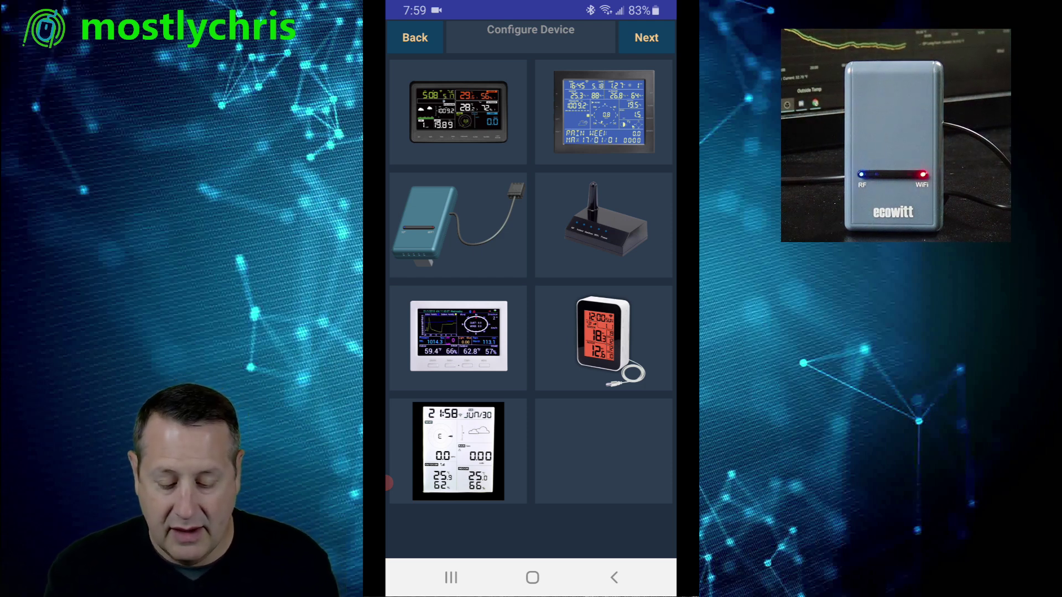
Choose the GW1000 gateway model and save its Wi-Fi/server setup form
{"action": "left_click", "coordinate": [457, 225]}
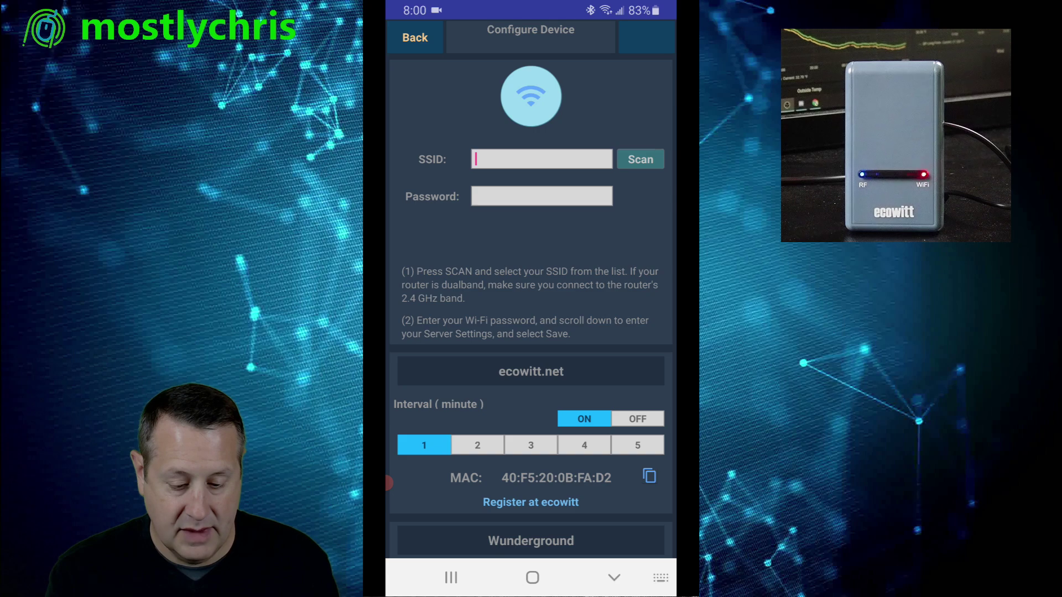
{"action": "scroll", "coordinate": [530, 331], "scroll_direction": "down", "scroll_amount": 10}
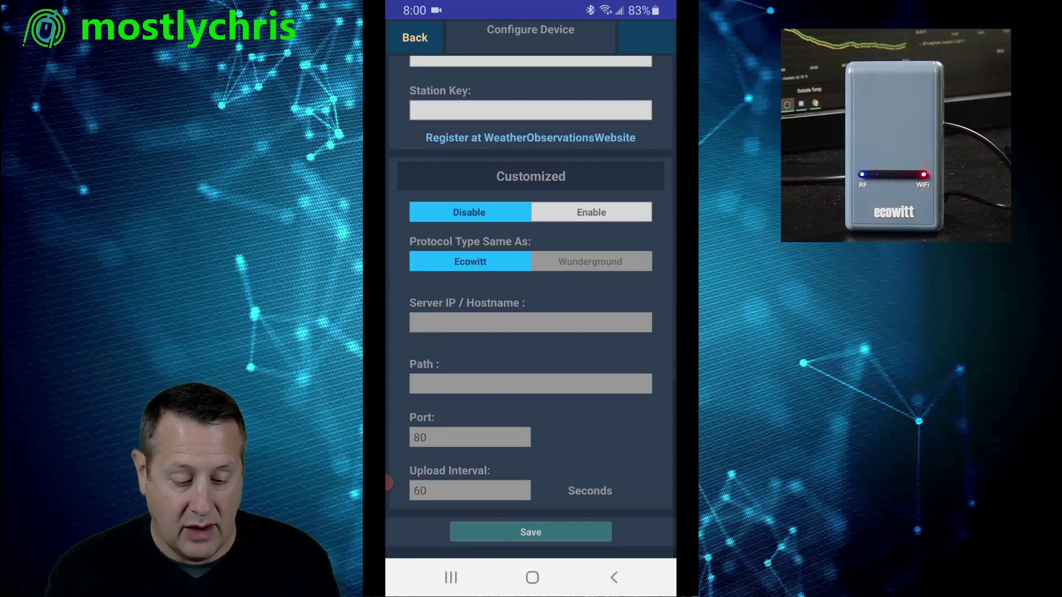
{"action": "left_click", "coordinate": [530, 532]}
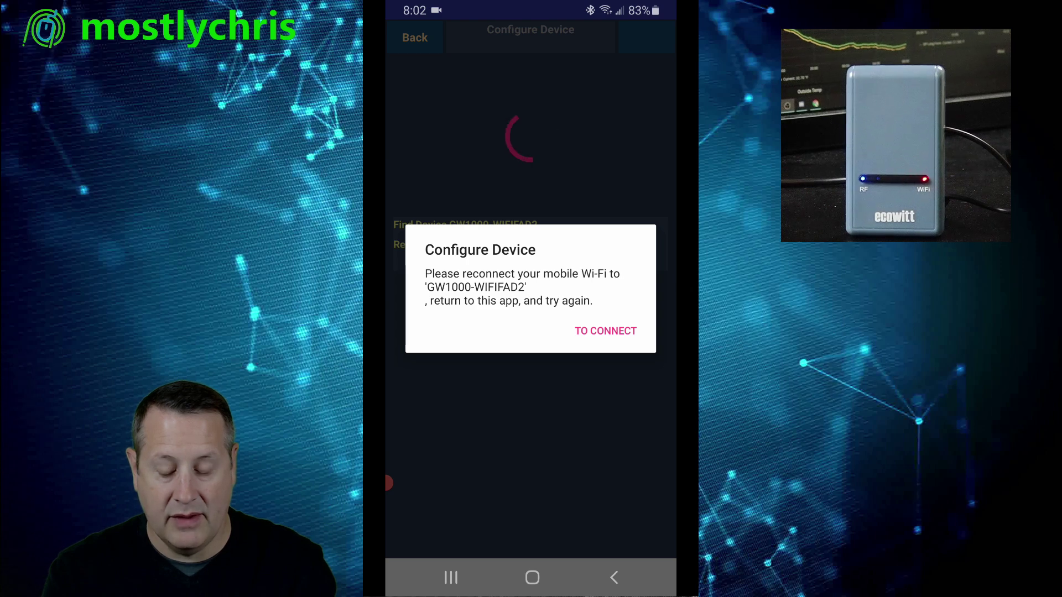
Connect the phone to the GW1000-WIFIFAD2 gateway Wi-Fi network to show Live Data
{"action": "left_click", "coordinate": [606, 331]}
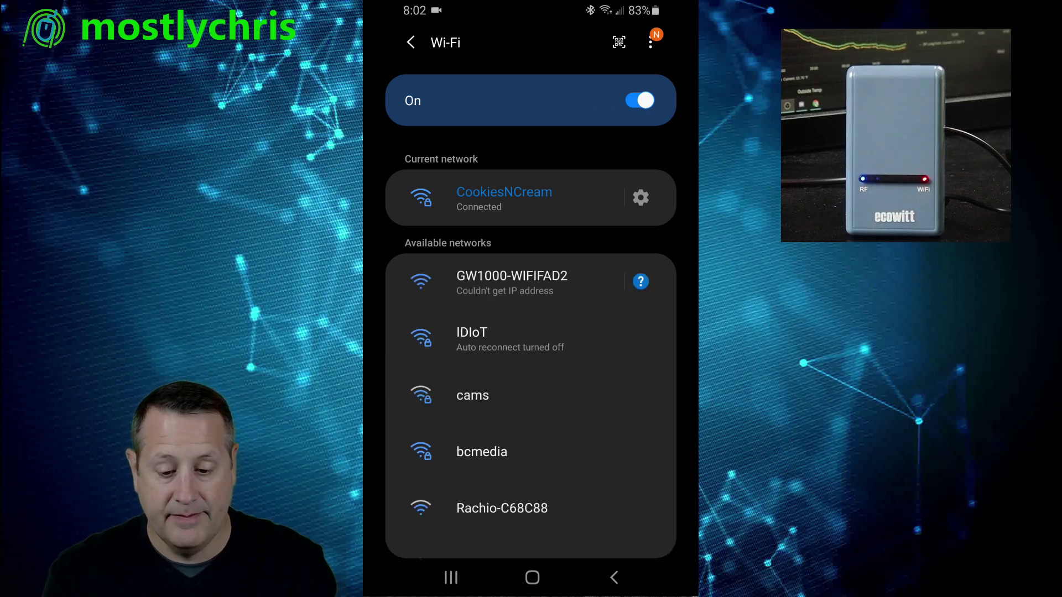
{"action": "left_click", "coordinate": [512, 290]}
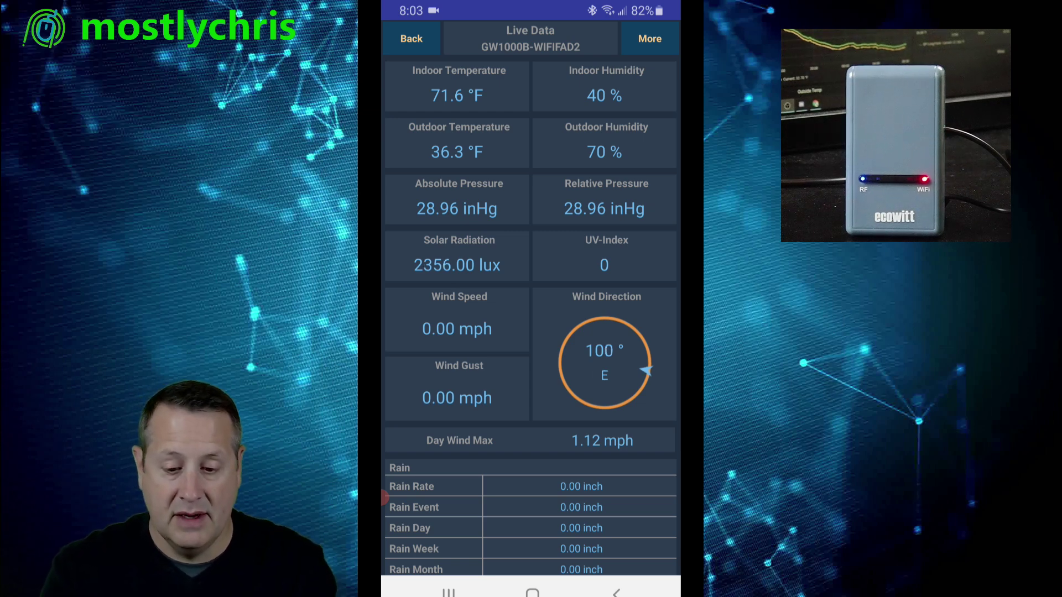
Page through the ecowitt.net, Wunderground, Weathercloud and WOW upload settings to Customized
{"action": "left_click", "coordinate": [650, 38]}
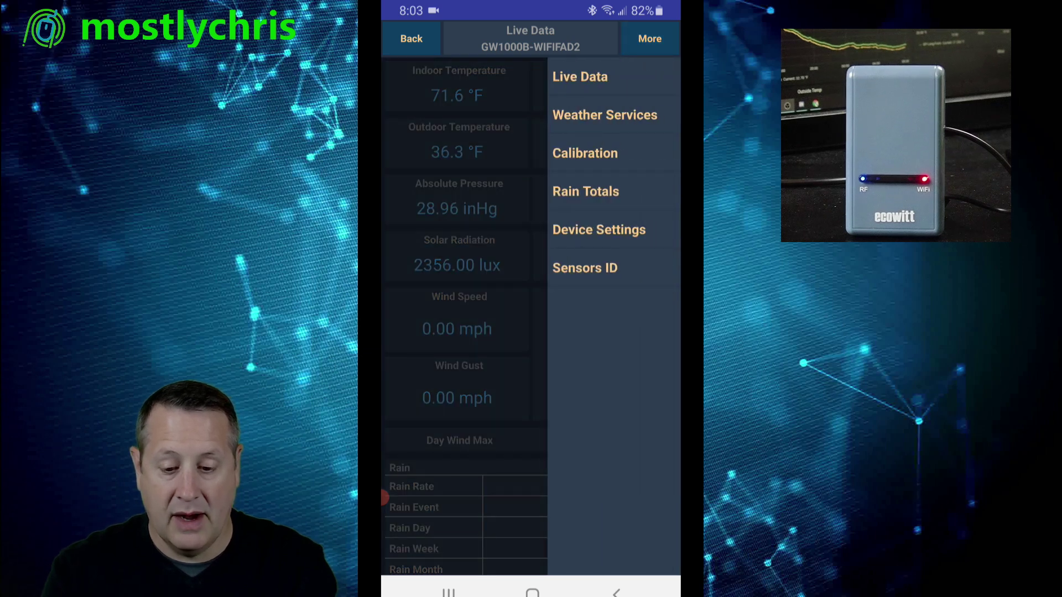
{"action": "left_click", "coordinate": [605, 115]}
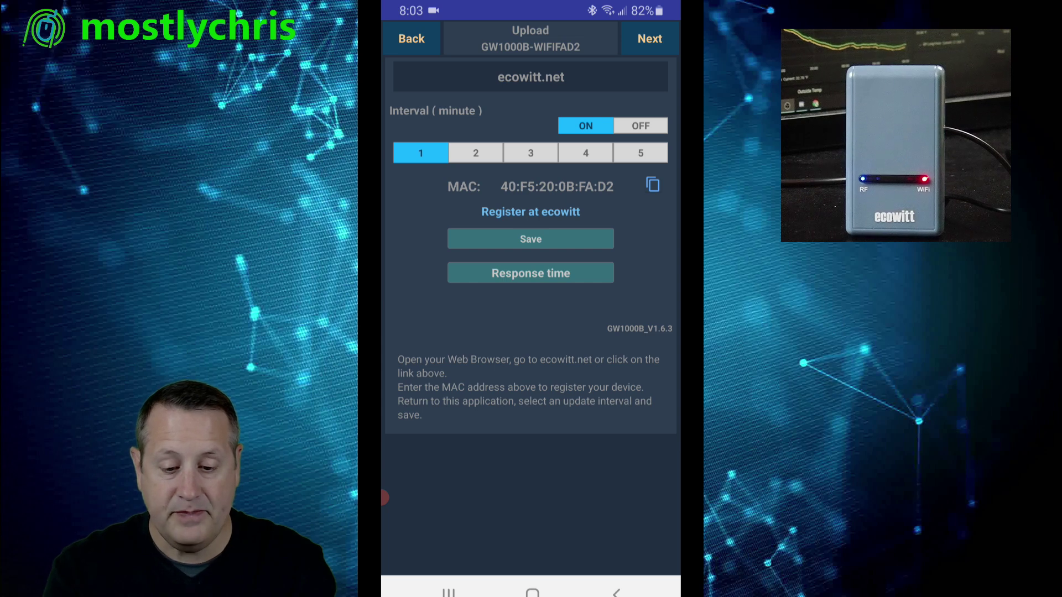
{"action": "left_click", "coordinate": [650, 39]}
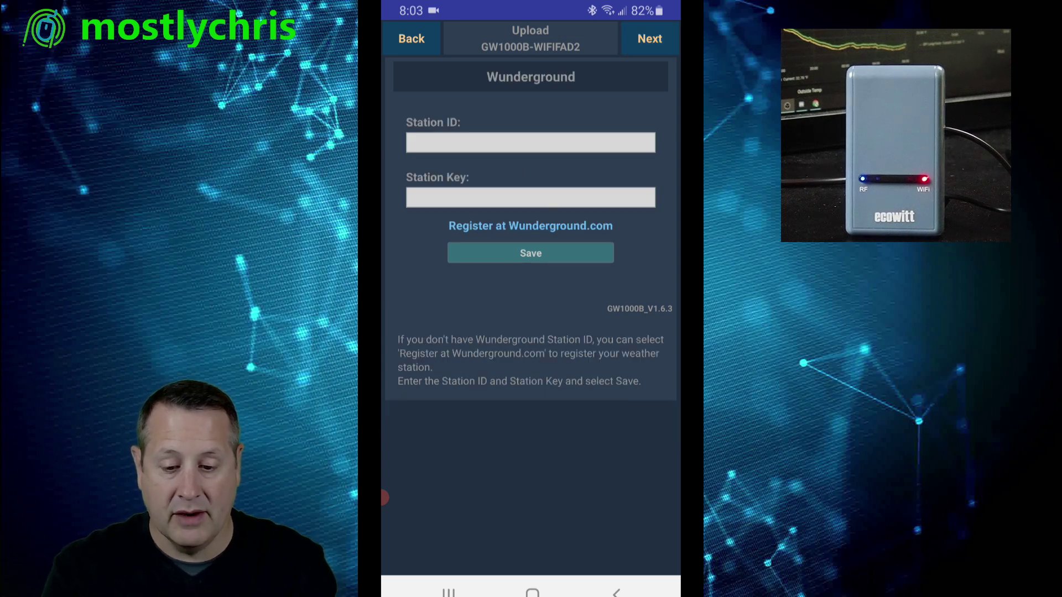
{"action": "left_click", "coordinate": [650, 38]}
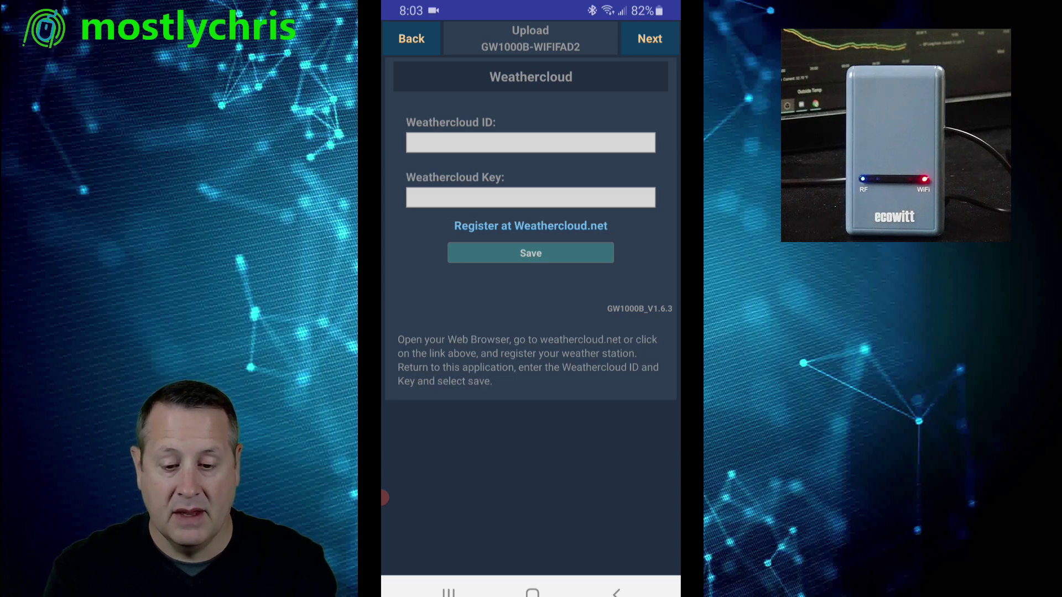
{"action": "left_click", "coordinate": [650, 39]}
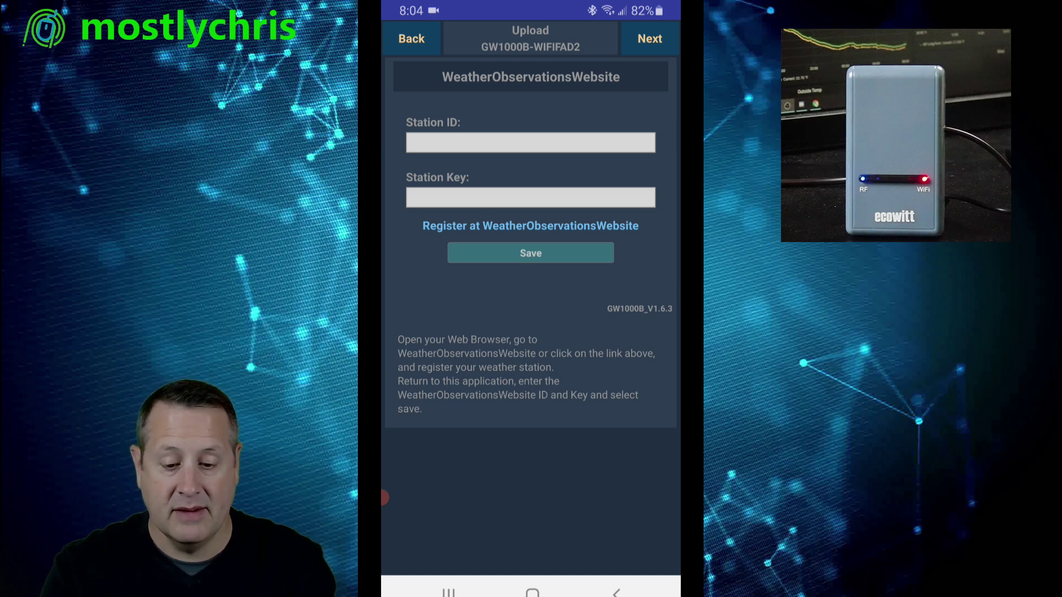
{"action": "left_click", "coordinate": [650, 38]}
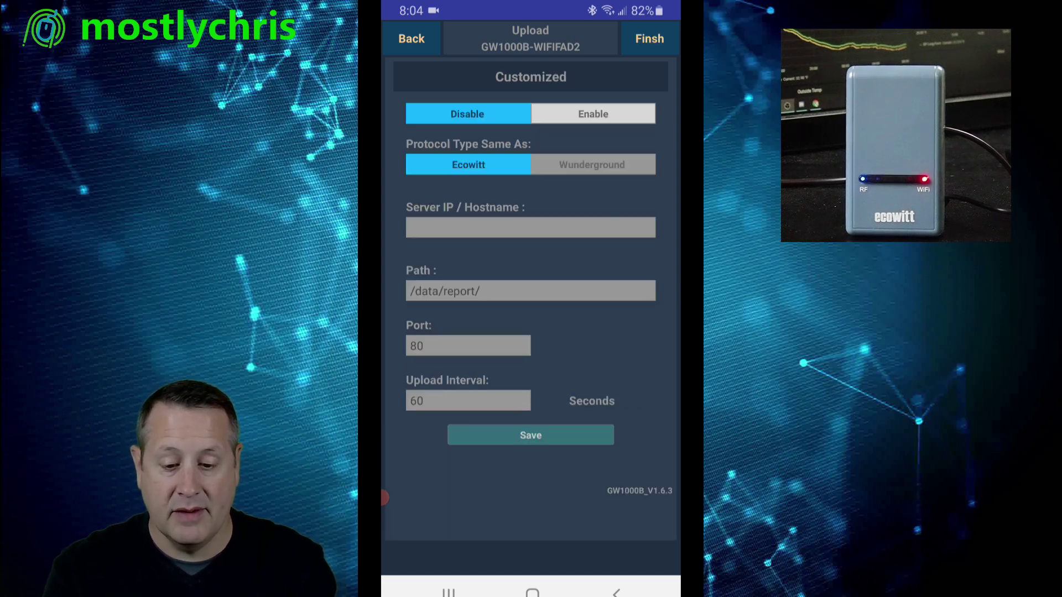
Enable Customized upload to server 172.16.1.104 on port 8123, then return to Live Data
{"action": "left_click", "coordinate": [592, 113]}
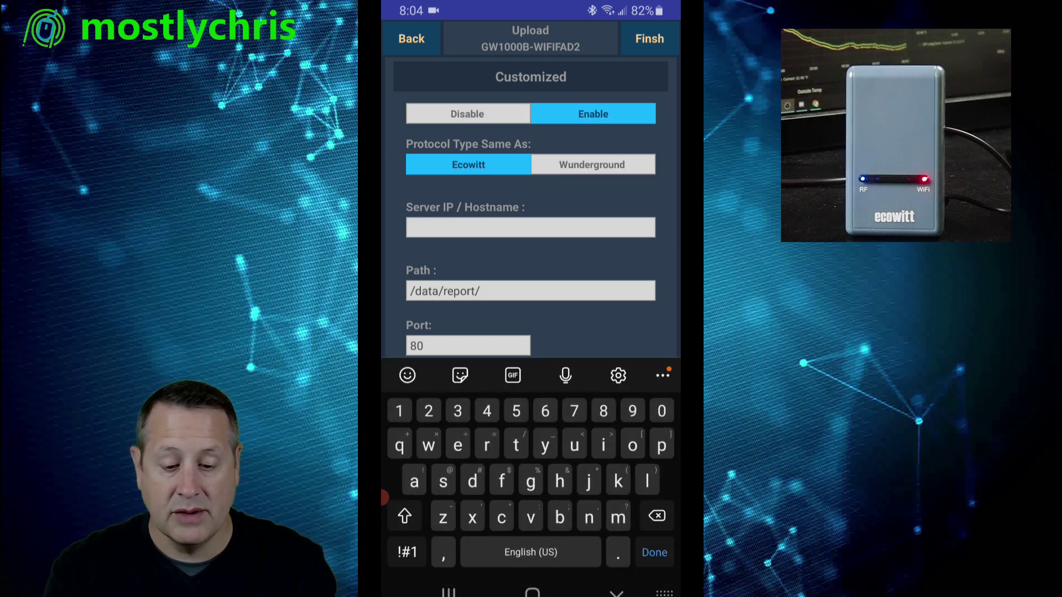
{"action": "type", "text": "172"}
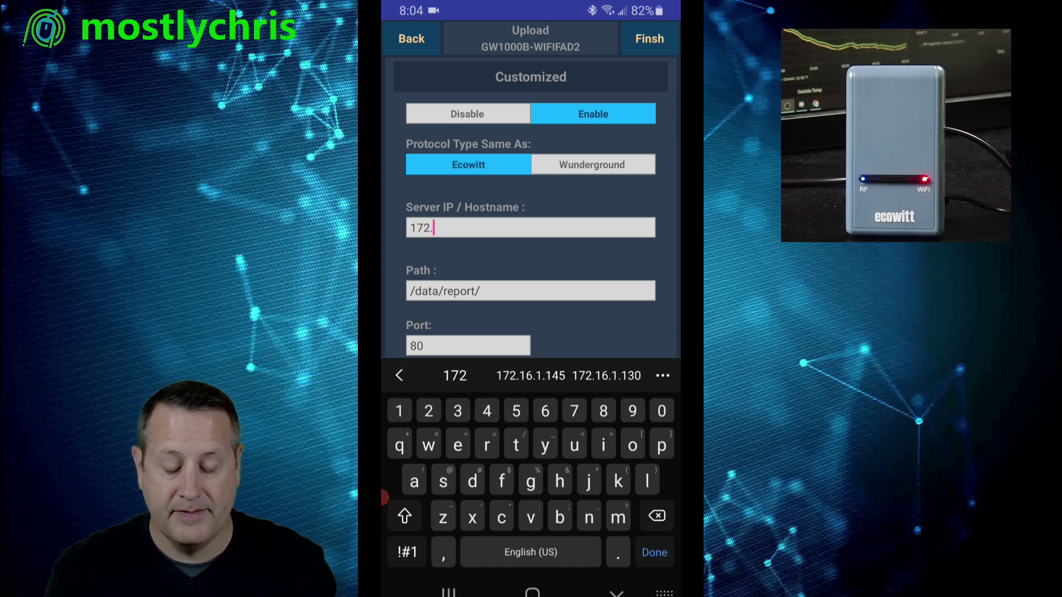
{"action": "type", "text": ".16.1.104"}
{"action": "key", "text": "Return"}
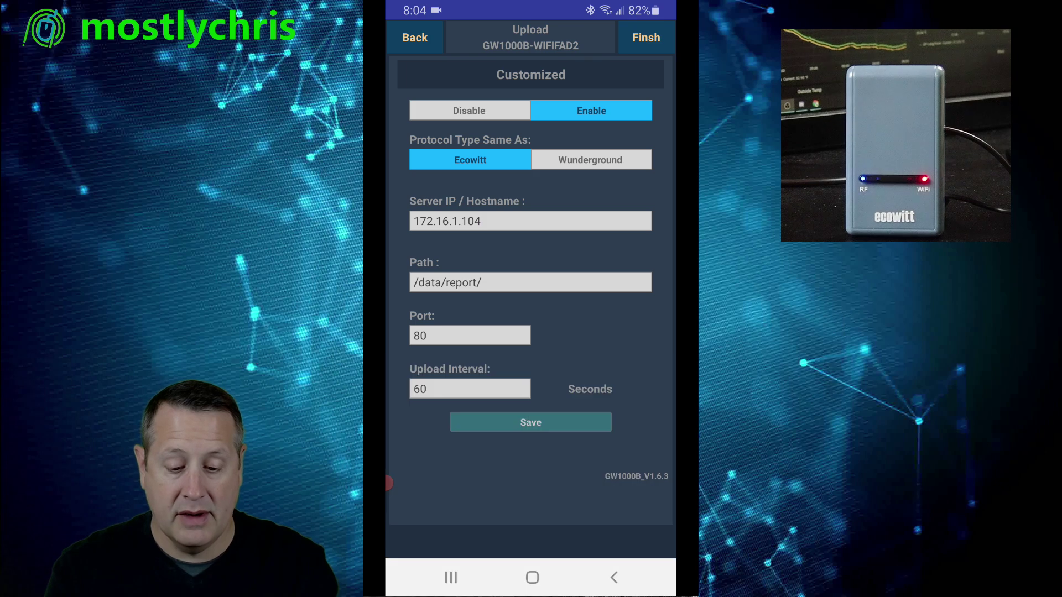
{"action": "left_click", "coordinate": [427, 336]}
{"action": "key", "text": "BackSpace"}
{"action": "key", "text": "BackSpace"}
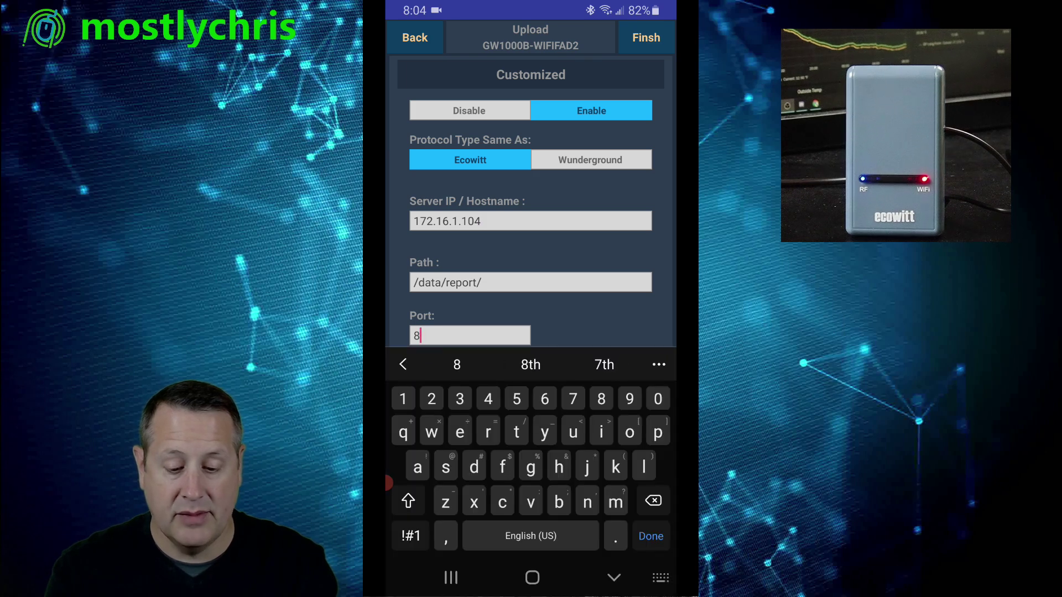
{"action": "type", "text": "8123"}
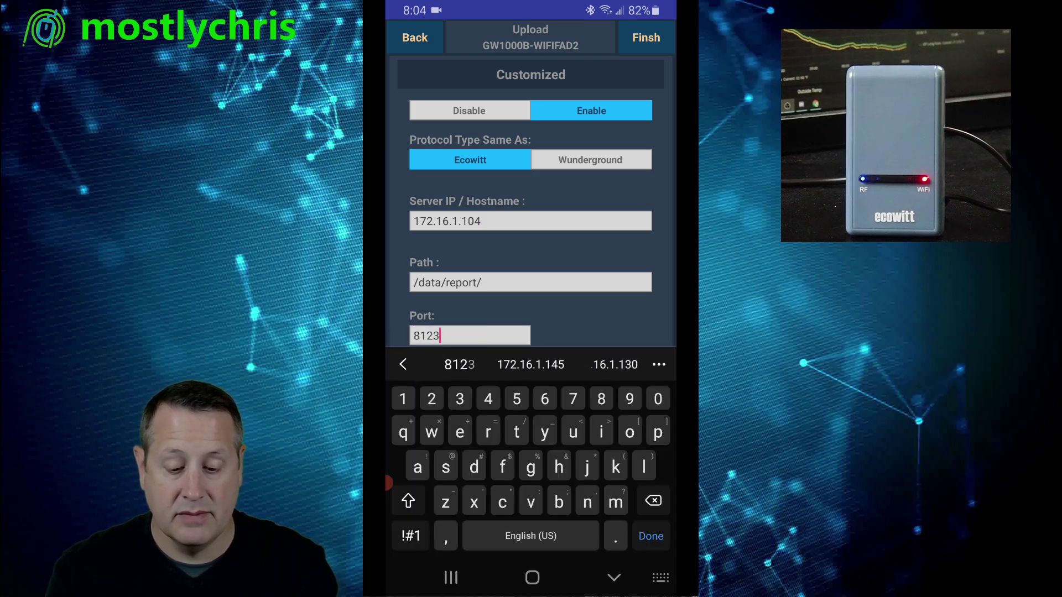
{"action": "key", "text": "Return"}
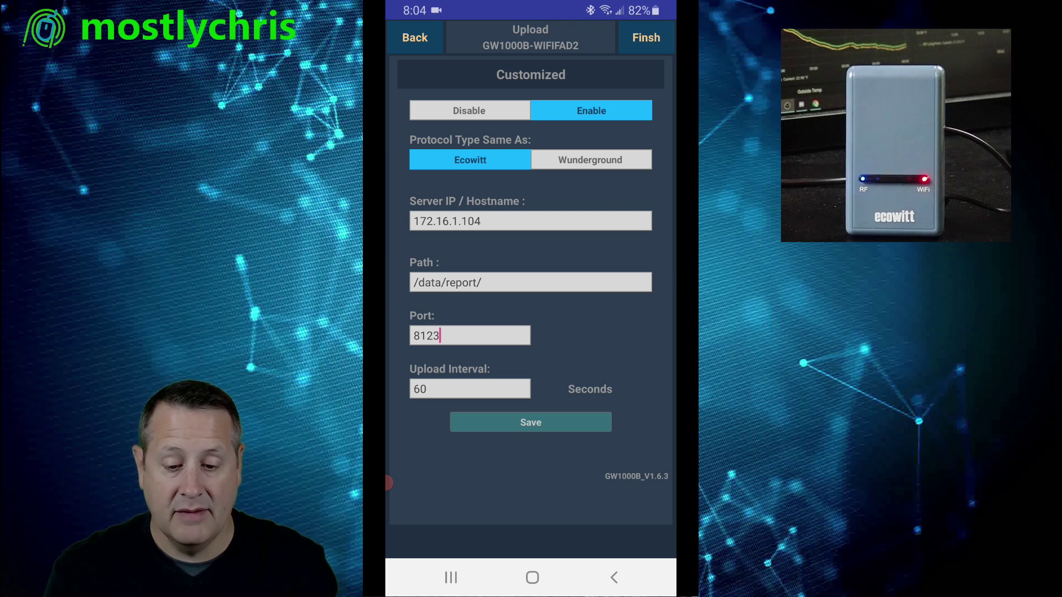
{"action": "key", "text": "Escape"}
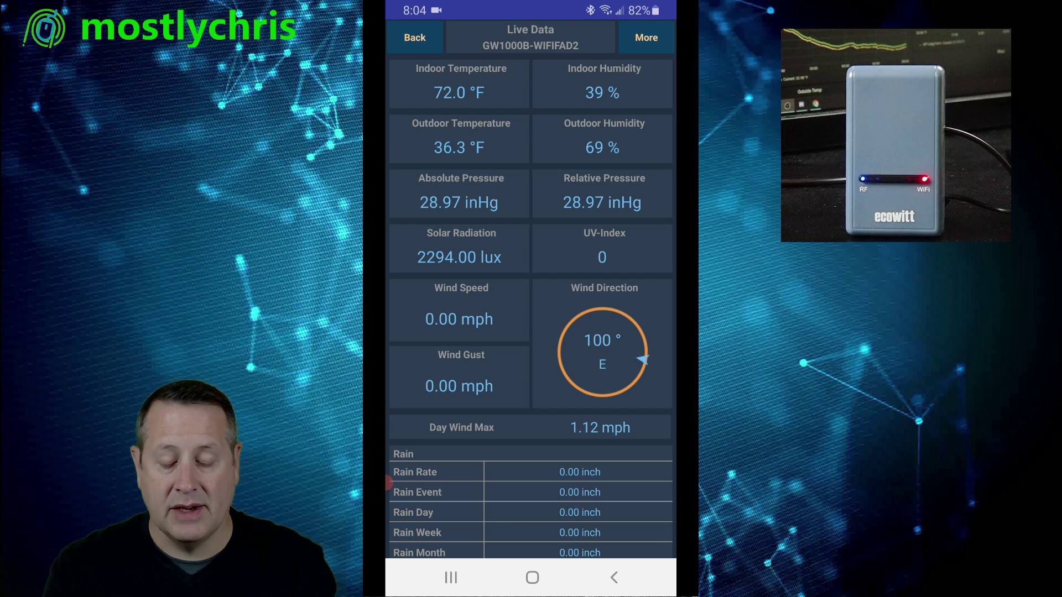
In Device Settings, choose timezone (UTC-06:00) Central Time (US & Canada) and back out to the Device List
{"action": "left_click", "coordinate": [646, 37]}
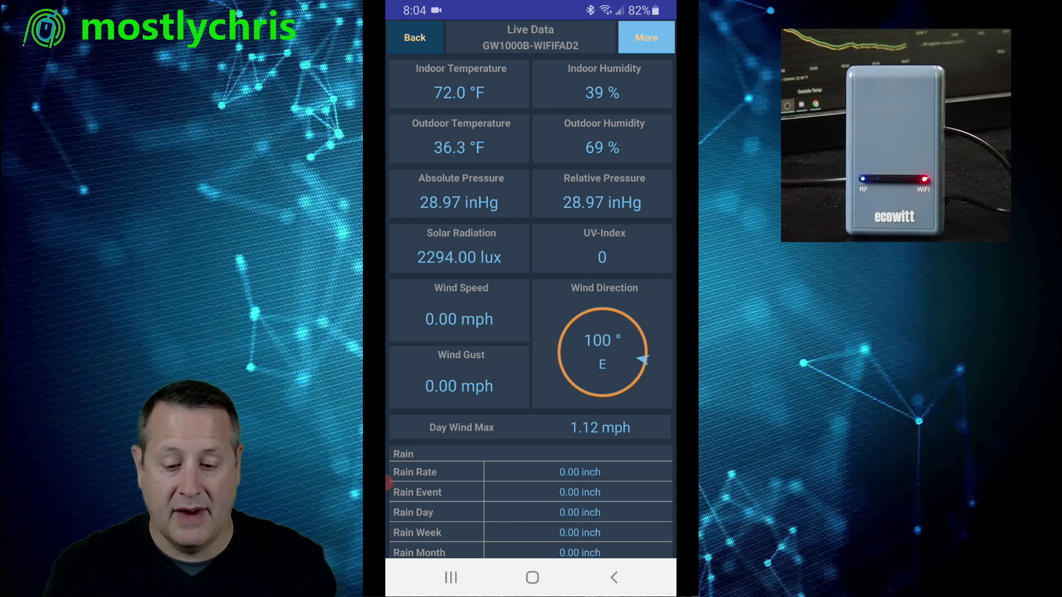
{"action": "left_click", "coordinate": [603, 220]}
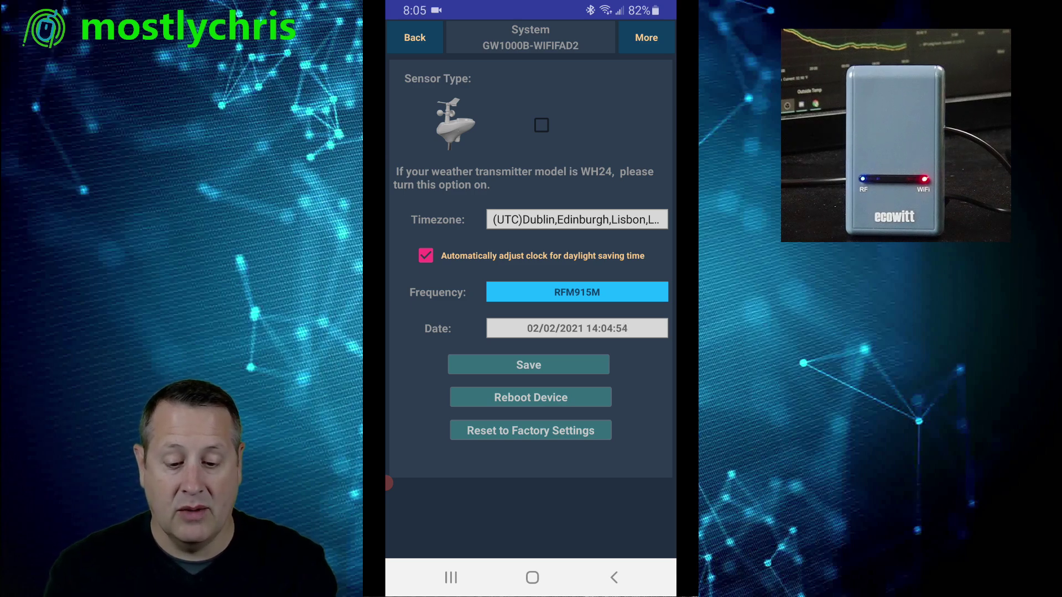
{"action": "left_click", "coordinate": [577, 219]}
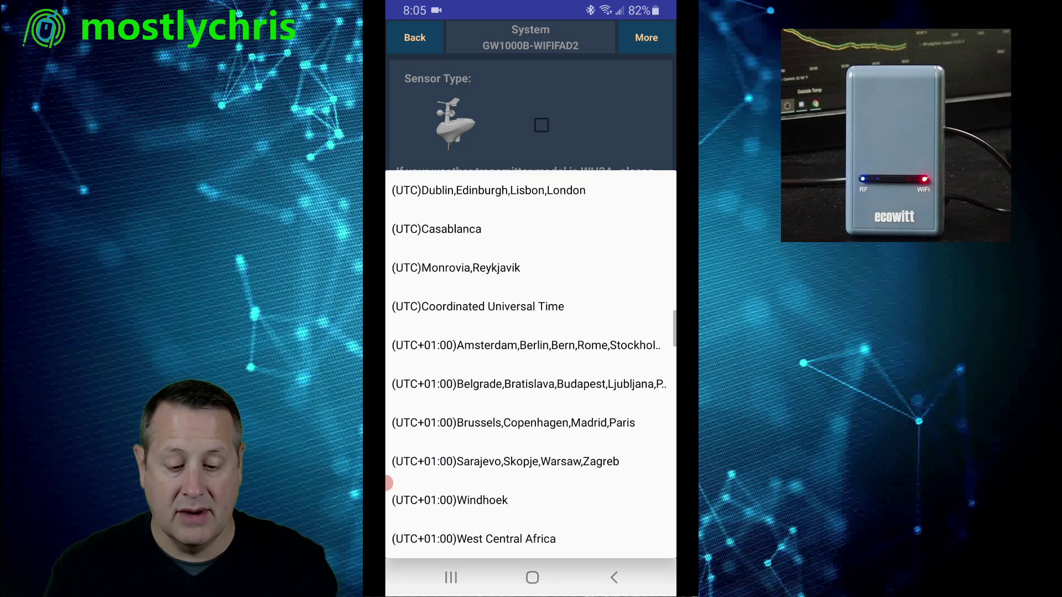
{"action": "scroll", "coordinate": [389, 483], "scroll_direction": "down", "scroll_amount": 15}
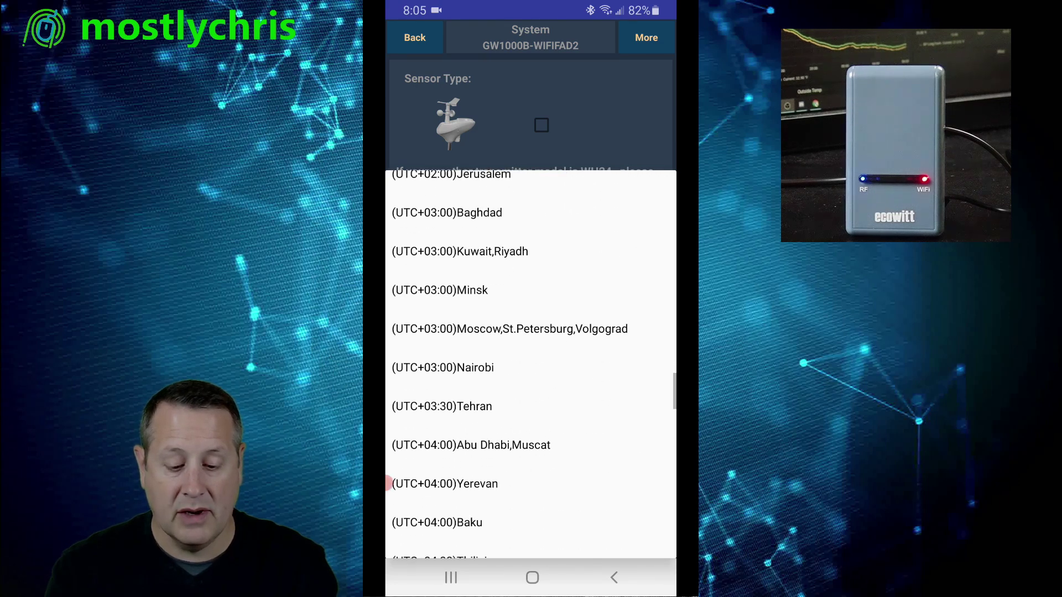
{"action": "scroll", "coordinate": [388, 483], "scroll_direction": "down", "scroll_amount": 5}
{"action": "scroll", "coordinate": [389, 483], "scroll_direction": "up", "scroll_amount": 20}
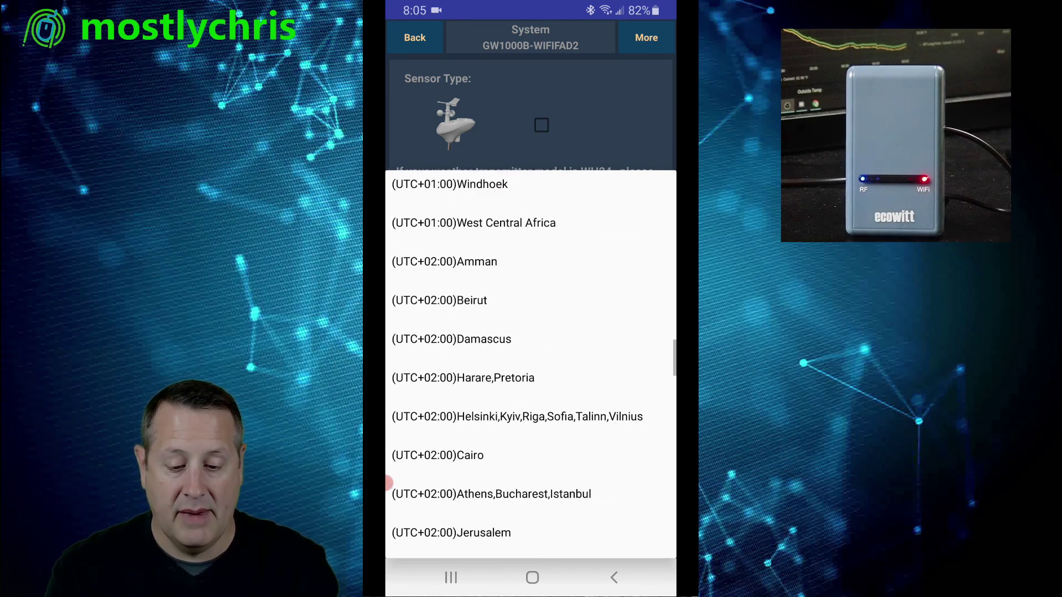
{"action": "scroll", "coordinate": [389, 483], "scroll_direction": "up", "scroll_amount": 8}
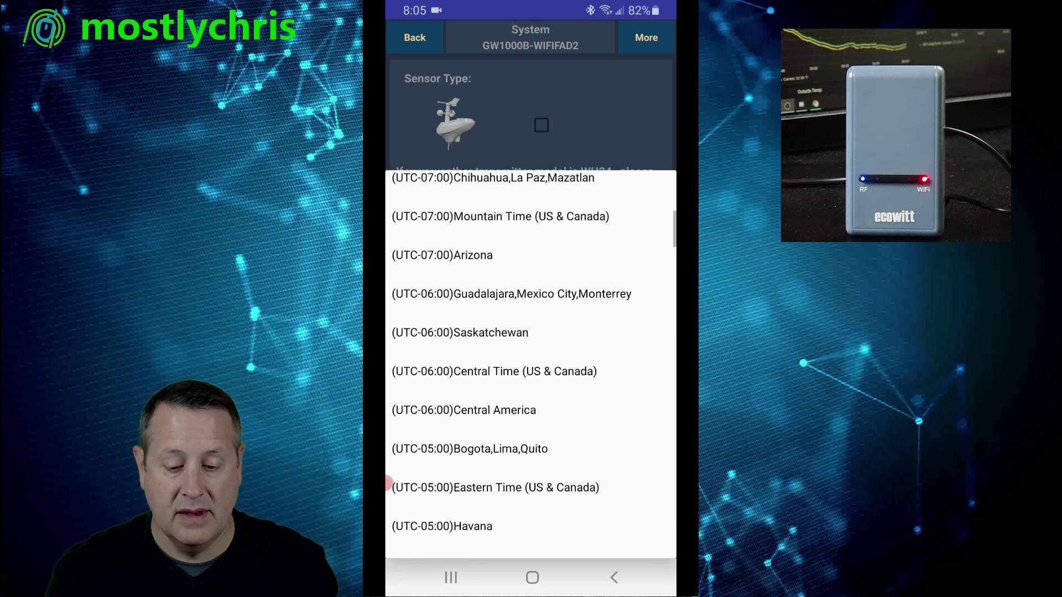
{"action": "key", "text": "Escape"}
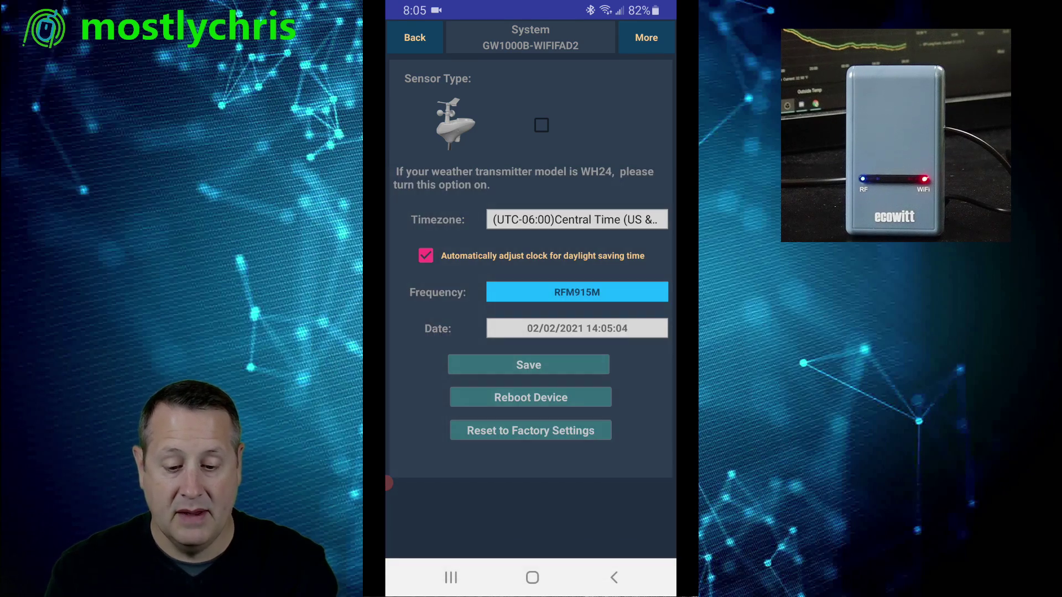
{"action": "key", "text": "Escape"}
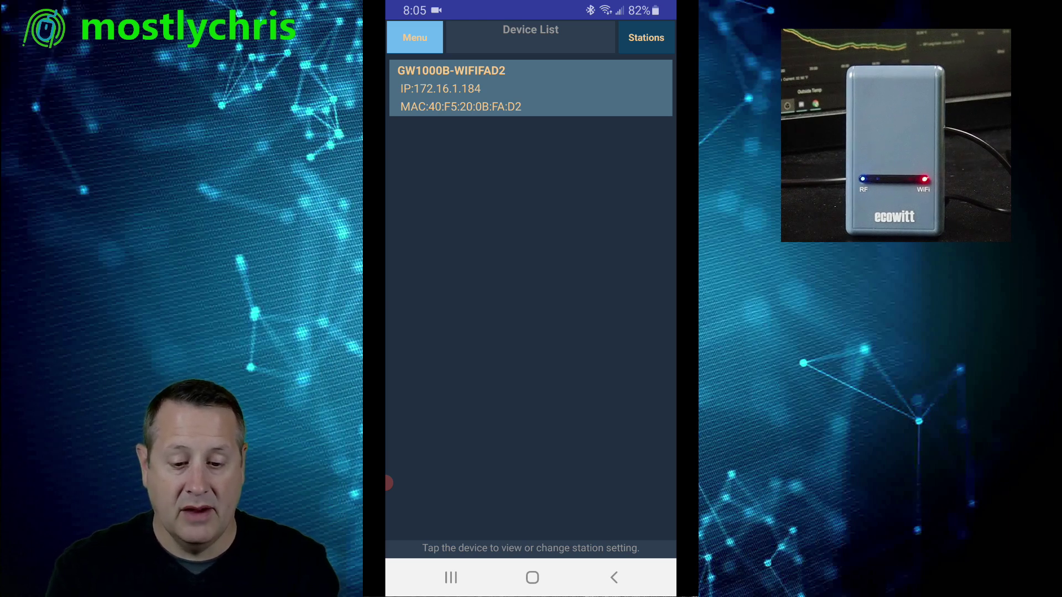
Look through the Unit Settings, Device List and WU Dashboard screens
{"action": "left_click", "coordinate": [414, 37]}
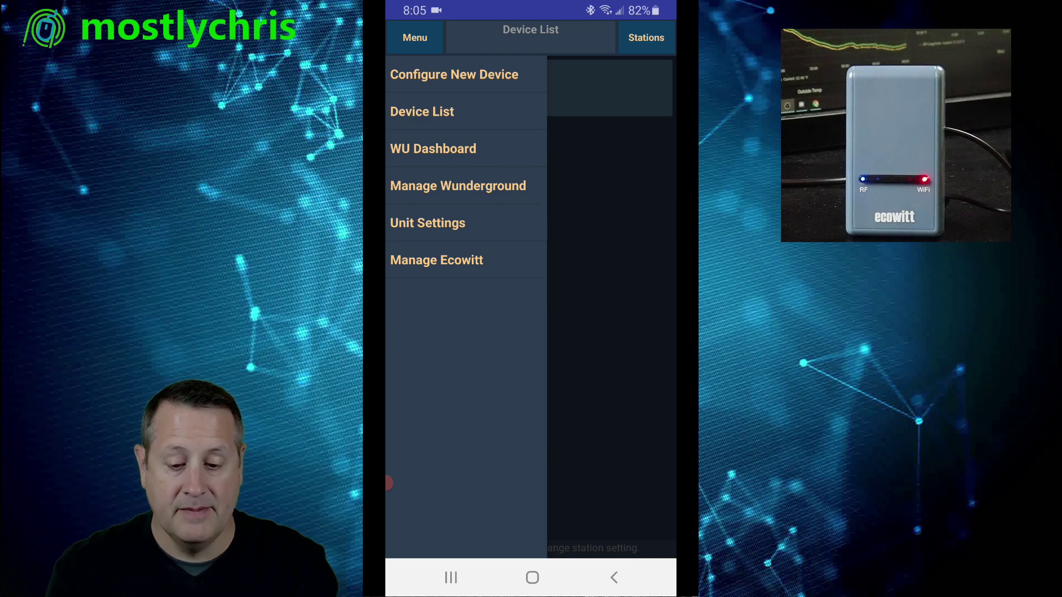
{"action": "left_click", "coordinate": [427, 223]}
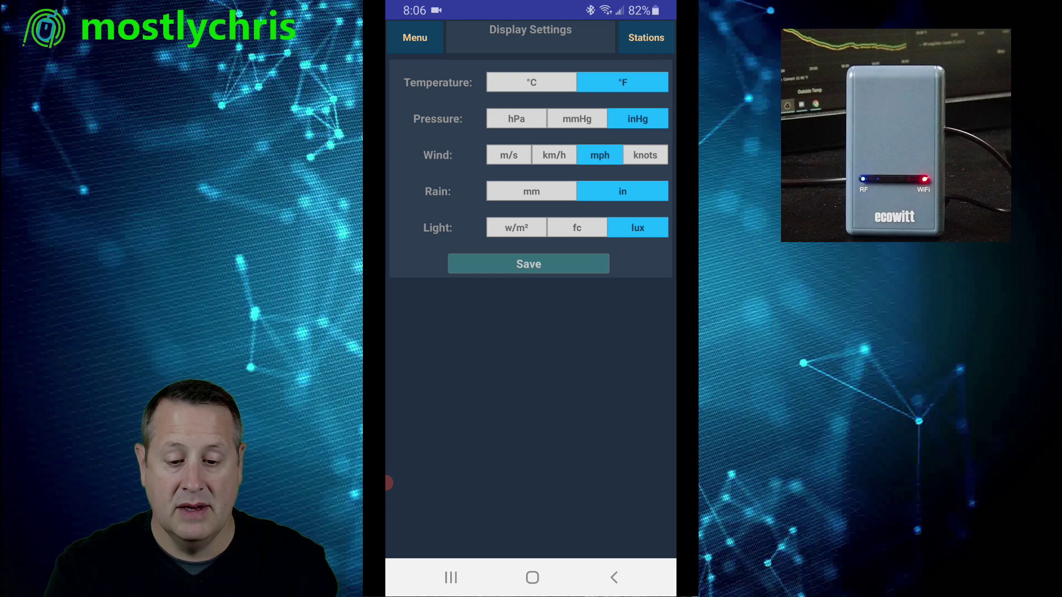
{"action": "left_click", "coordinate": [414, 37]}
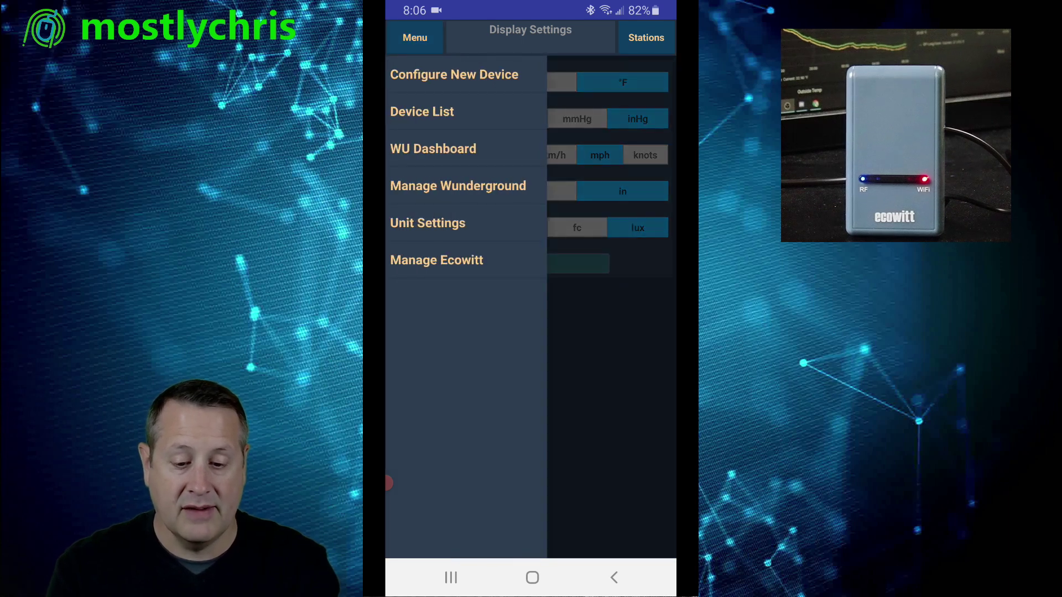
{"action": "left_click", "coordinate": [422, 111]}
{"action": "left_click", "coordinate": [414, 37]}
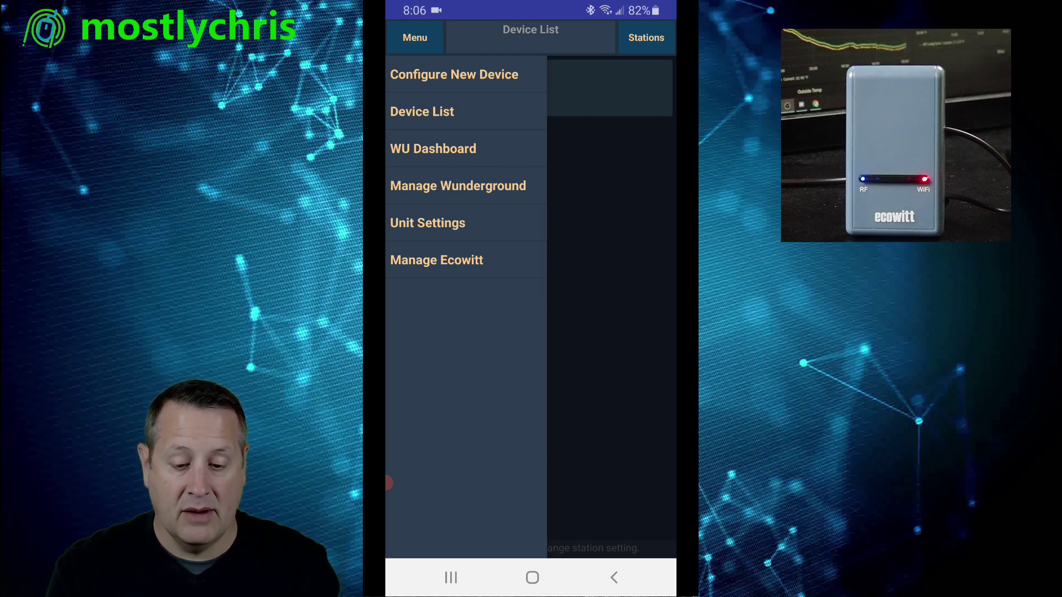
{"action": "left_click", "coordinate": [433, 148]}
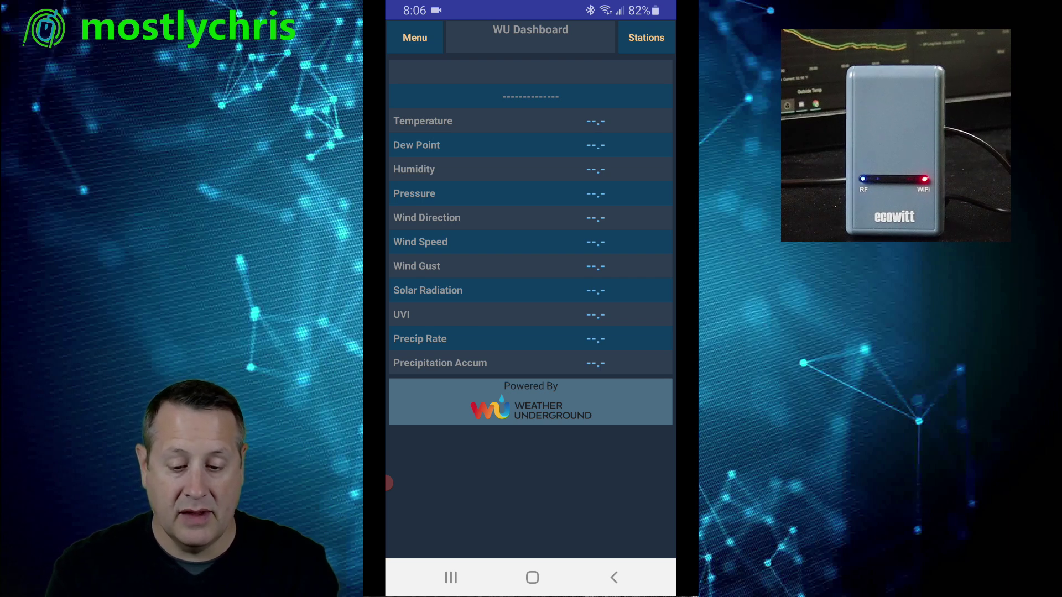
View the Manage Ecowitt screen, then open the GW1000B gateway's live data
{"action": "left_click", "coordinate": [415, 37]}
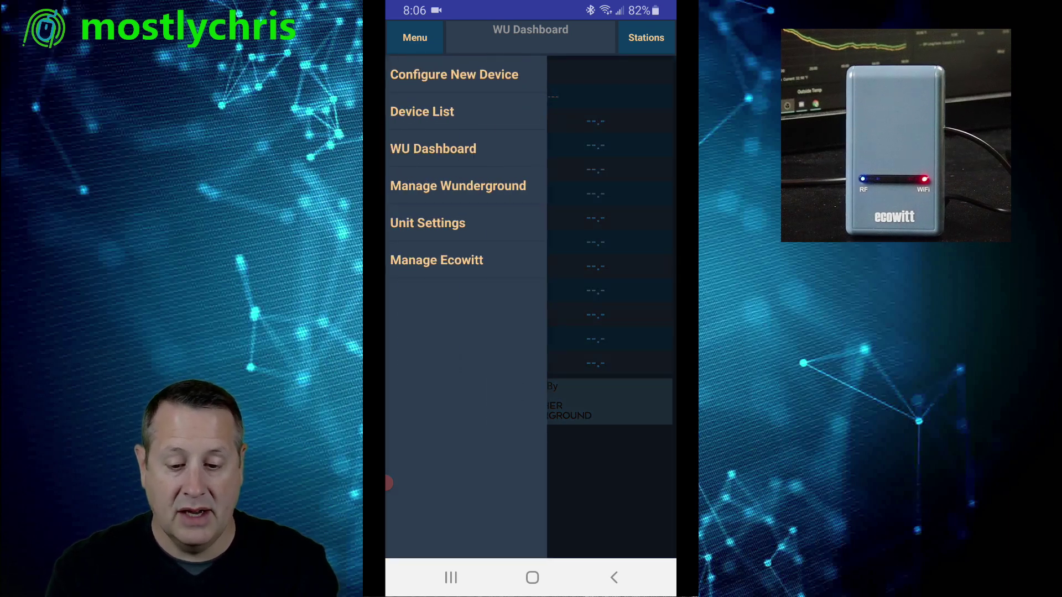
{"action": "left_click", "coordinate": [437, 260]}
{"action": "left_click", "coordinate": [415, 37]}
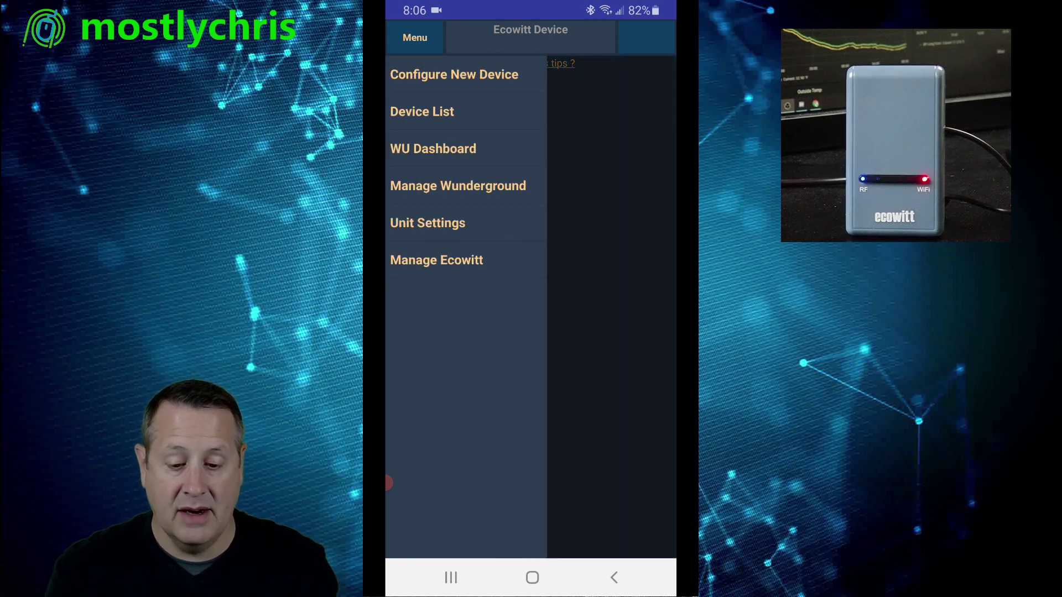
{"action": "left_click", "coordinate": [608, 277]}
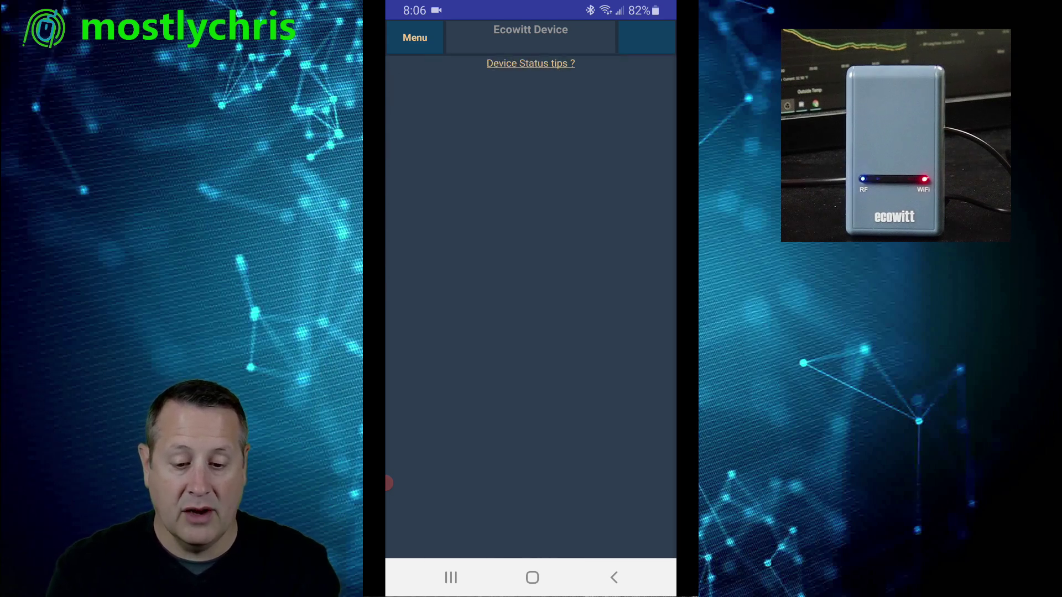
{"action": "left_click", "coordinate": [414, 37]}
{"action": "left_click", "coordinate": [422, 111]}
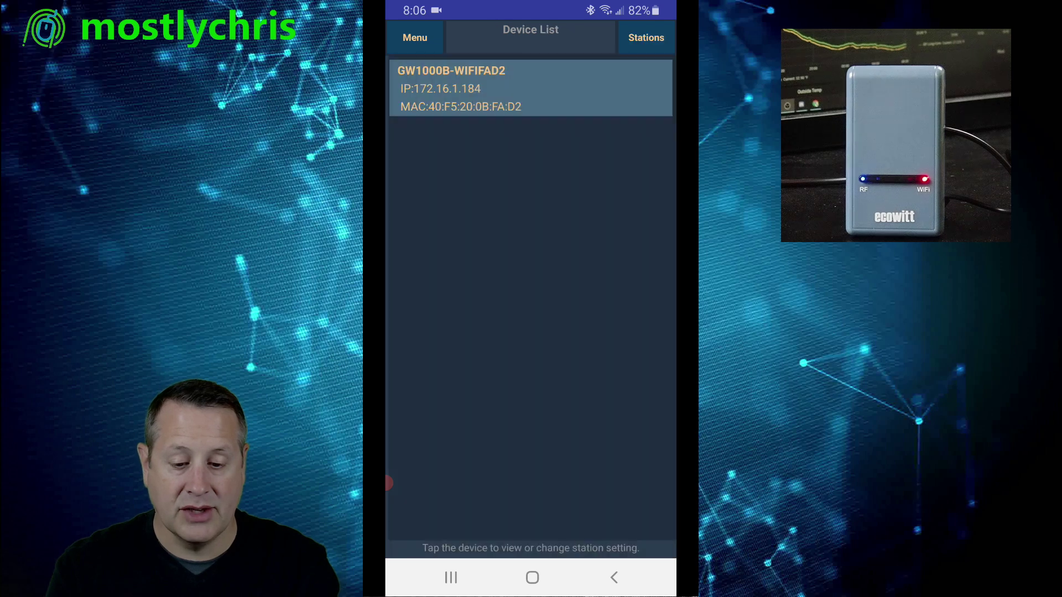
{"action": "left_click", "coordinate": [476, 83]}
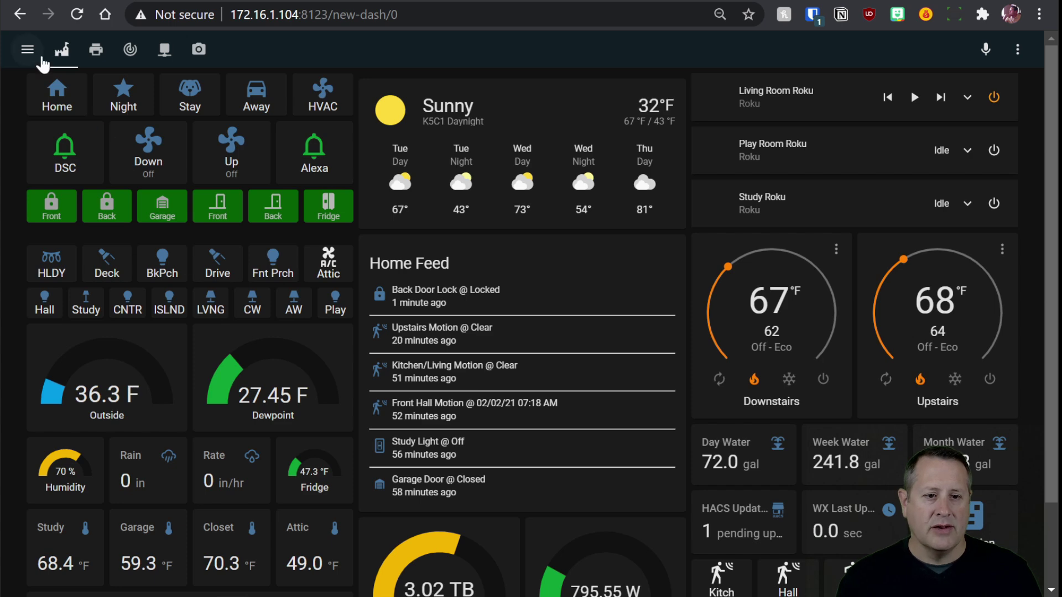
Go to Configuration > Integrations and bring up the new-integration dialog
{"action": "left_click", "coordinate": [27, 50]}
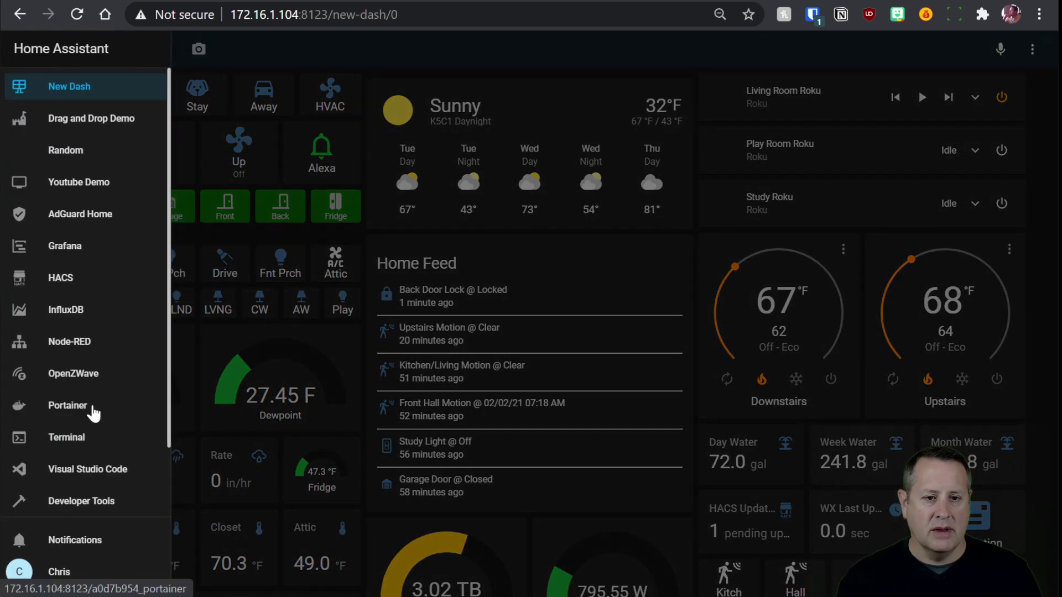
{"action": "scroll", "coordinate": [93, 407], "scroll_direction": "down", "scroll_amount": 2}
{"action": "left_click", "coordinate": [83, 508]}
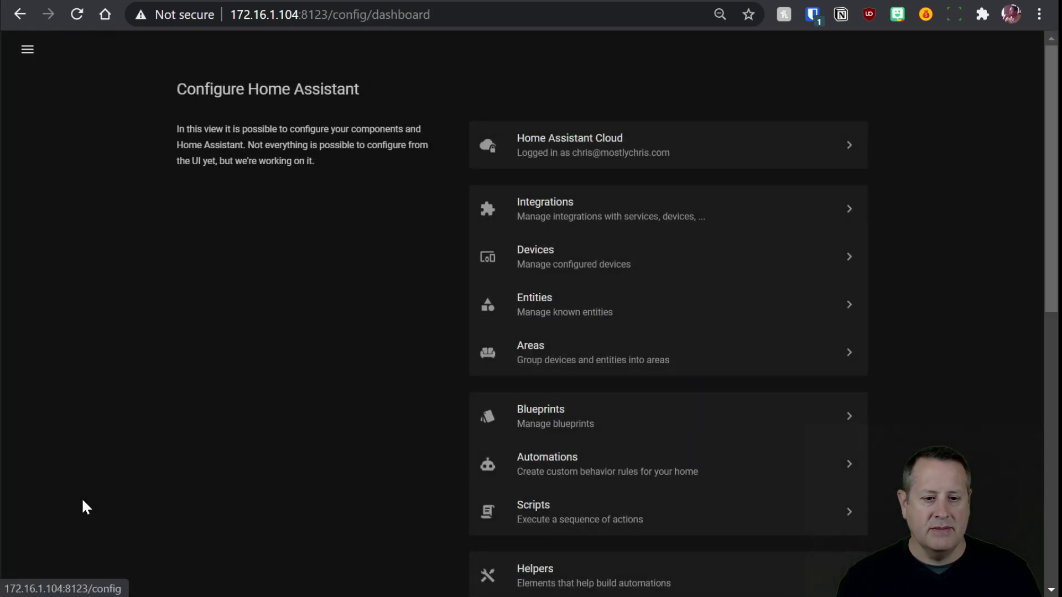
{"action": "left_click", "coordinate": [734, 227]}
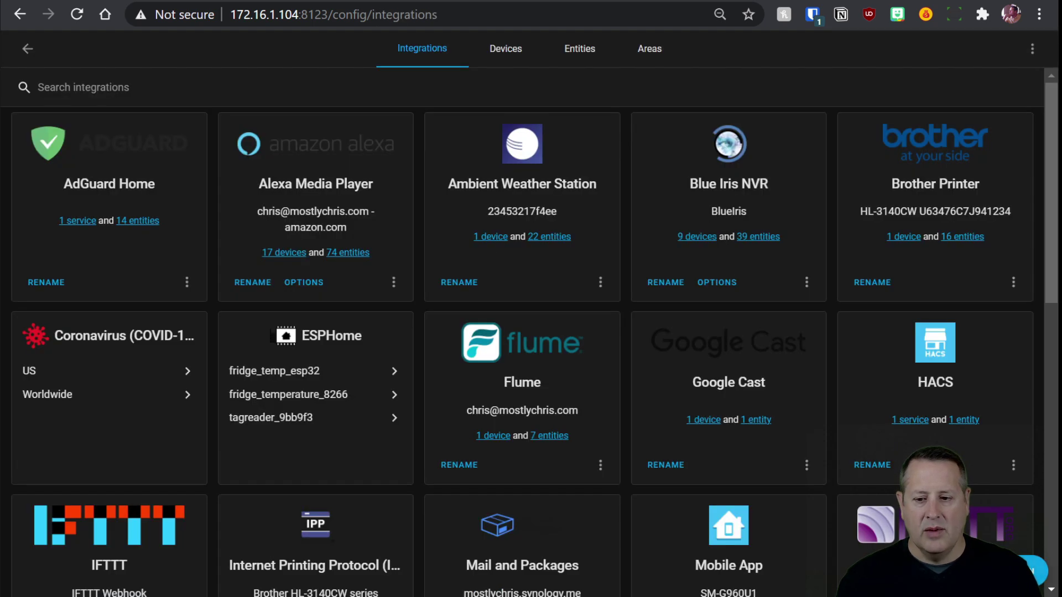
{"action": "left_click", "coordinate": [1034, 571]}
Search 'ecowit', select Ecowitt Weather Station and acknowledge its setup instructions
{"action": "type", "text": "e"}
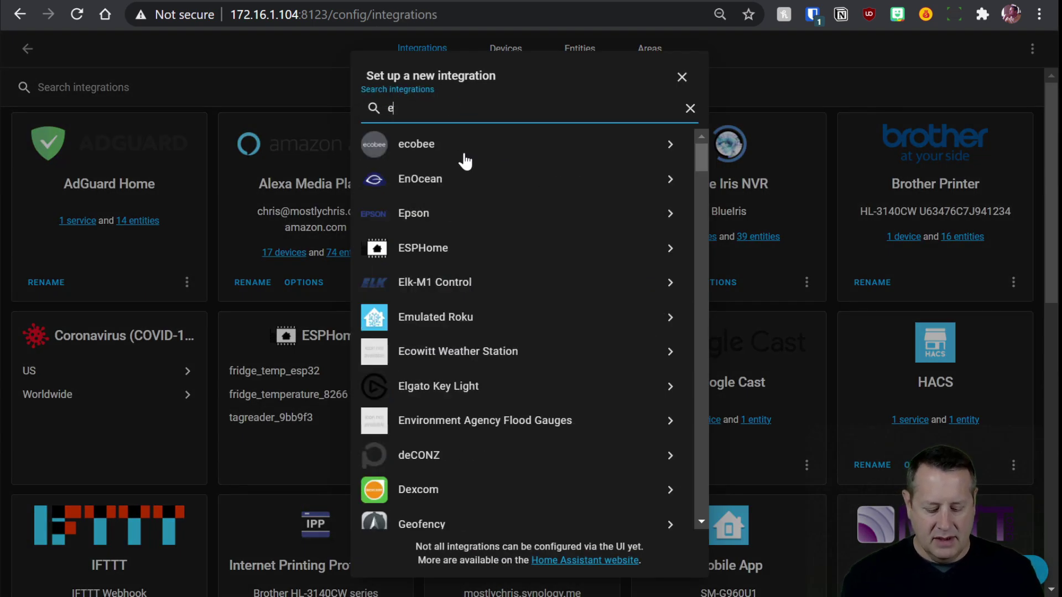
{"action": "type", "text": "cowitt"}
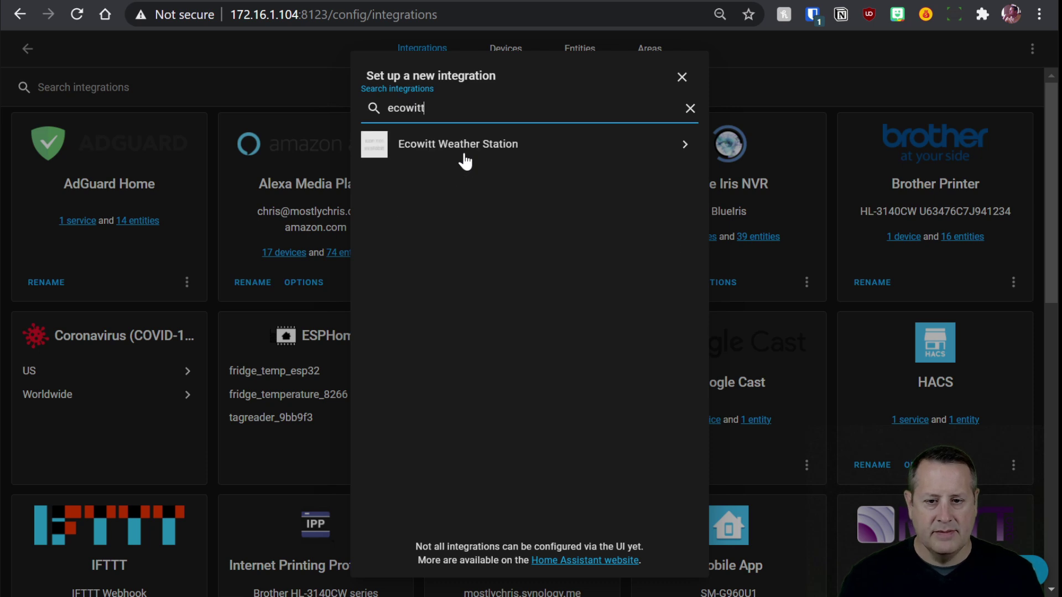
{"action": "left_click", "coordinate": [465, 156]}
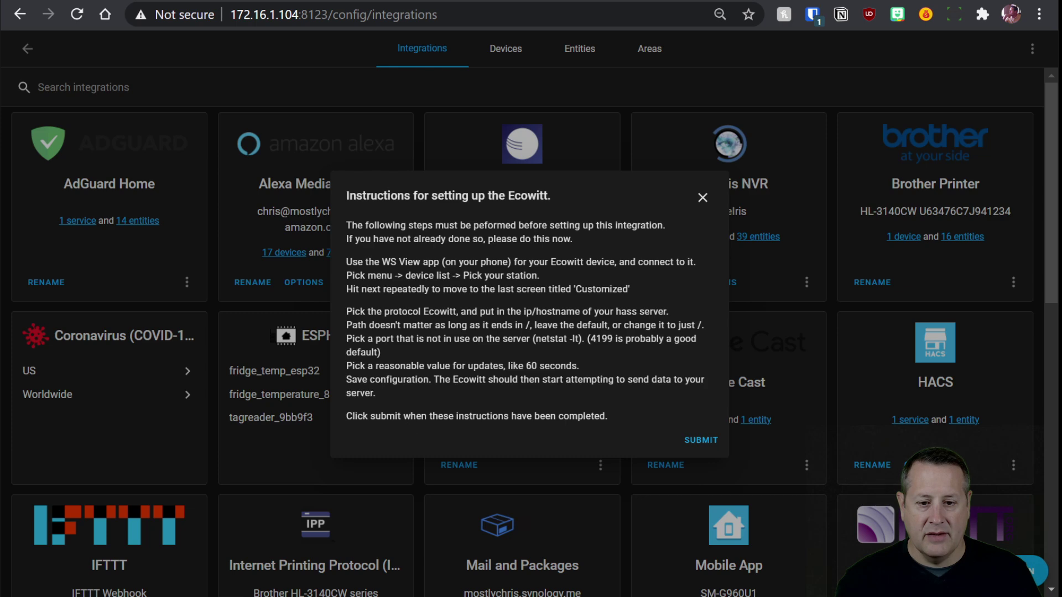
{"action": "left_click", "coordinate": [698, 441]}
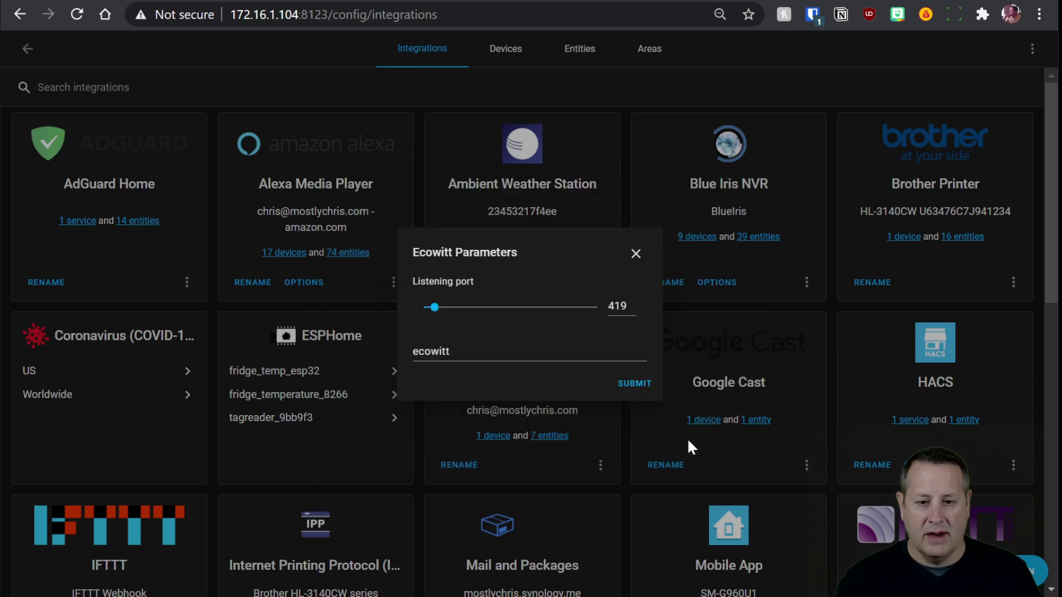
Keep port 4199, name the station BuckCreekGW1000, and submit to finish setup
{"action": "left_click", "coordinate": [619, 306]}
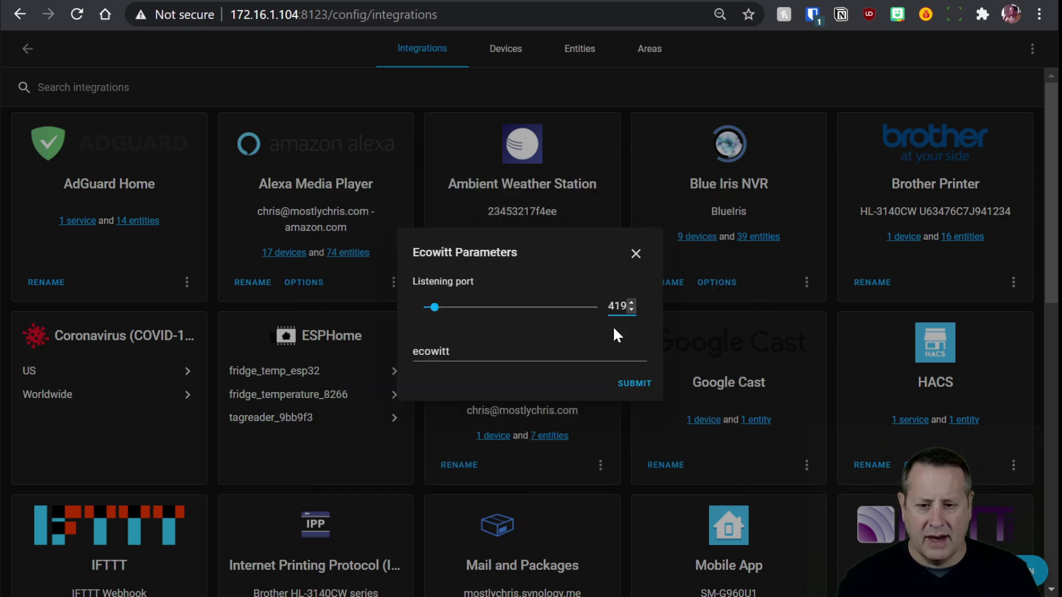
{"action": "key", "text": "End"}
{"action": "key", "text": "Home"}
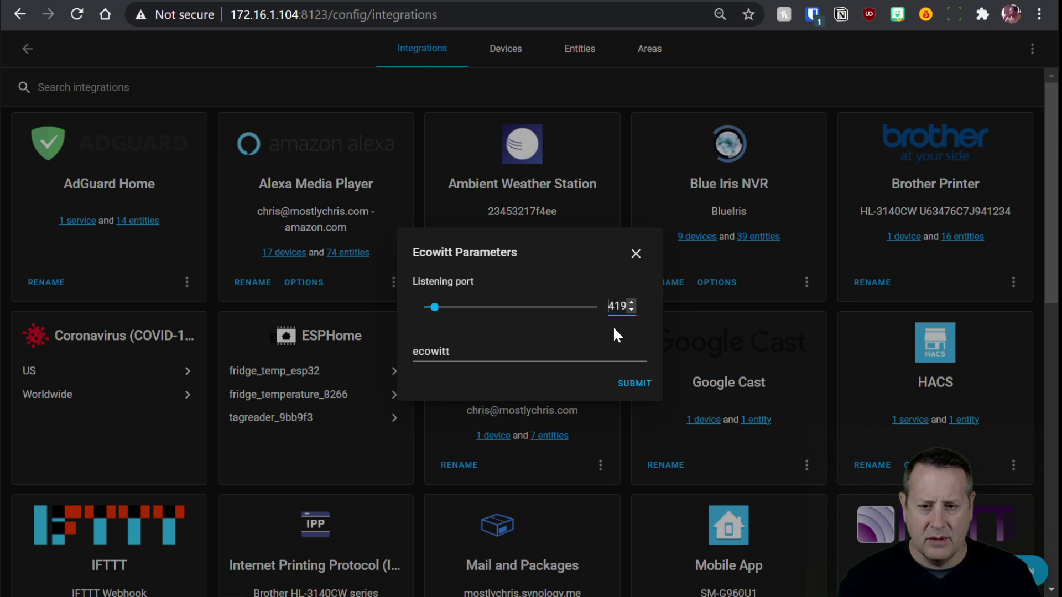
{"action": "key", "text": "Home"}
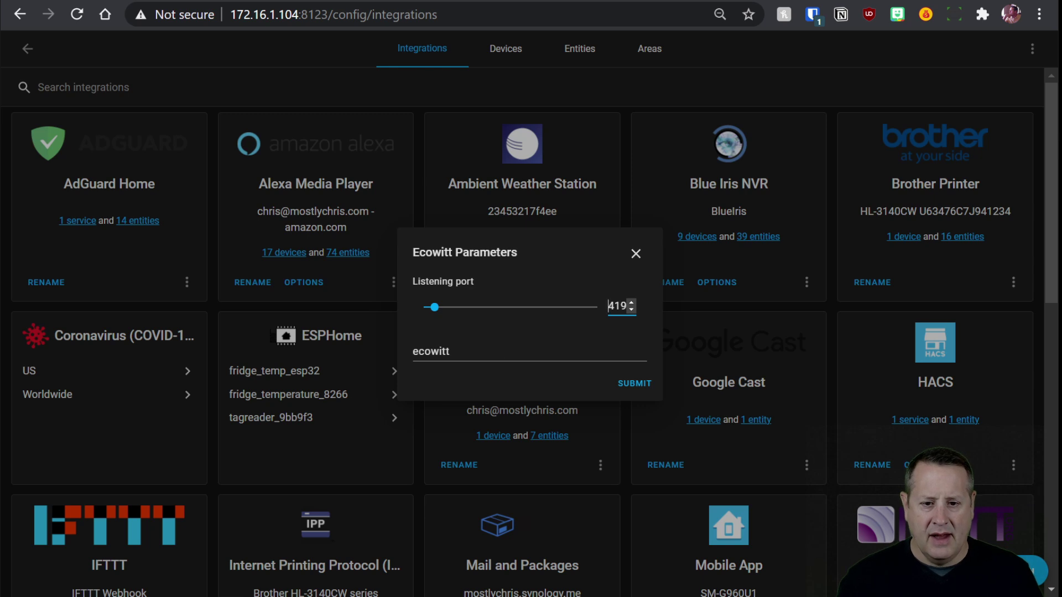
{"action": "left_click", "coordinate": [449, 352]}
{"action": "key", "text": "BackSpace"}
{"action": "key", "text": "BackSpace"}
{"action": "key", "text": "BackSpace"}
{"action": "key", "text": "BackSpace"}
{"action": "key", "text": "BackSpace"}
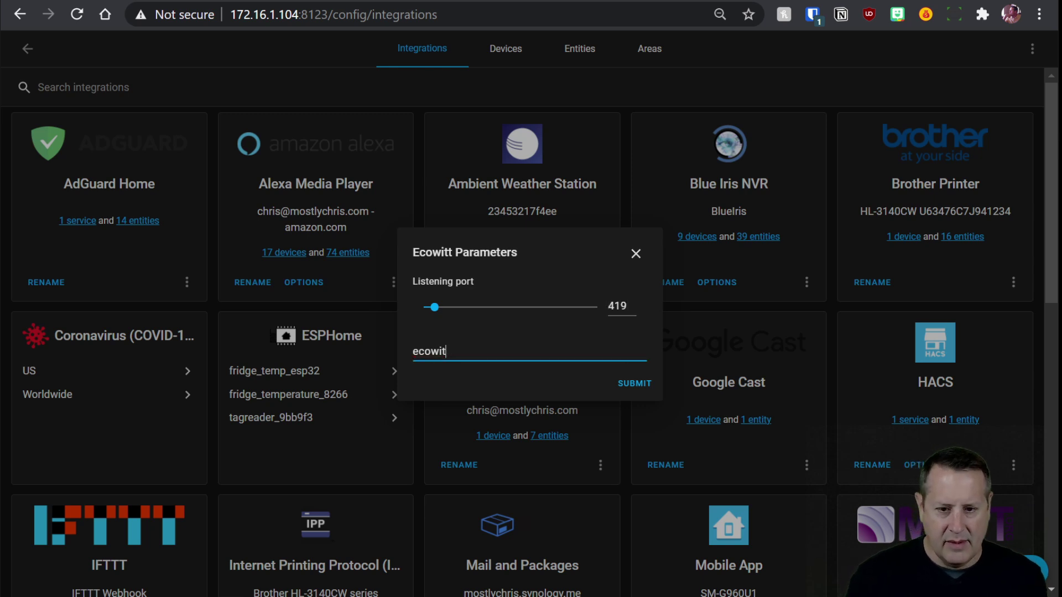
{"action": "key", "text": "BackSpace"}
{"action": "key", "text": "BackSpace"}
{"action": "type", "text": "B"}
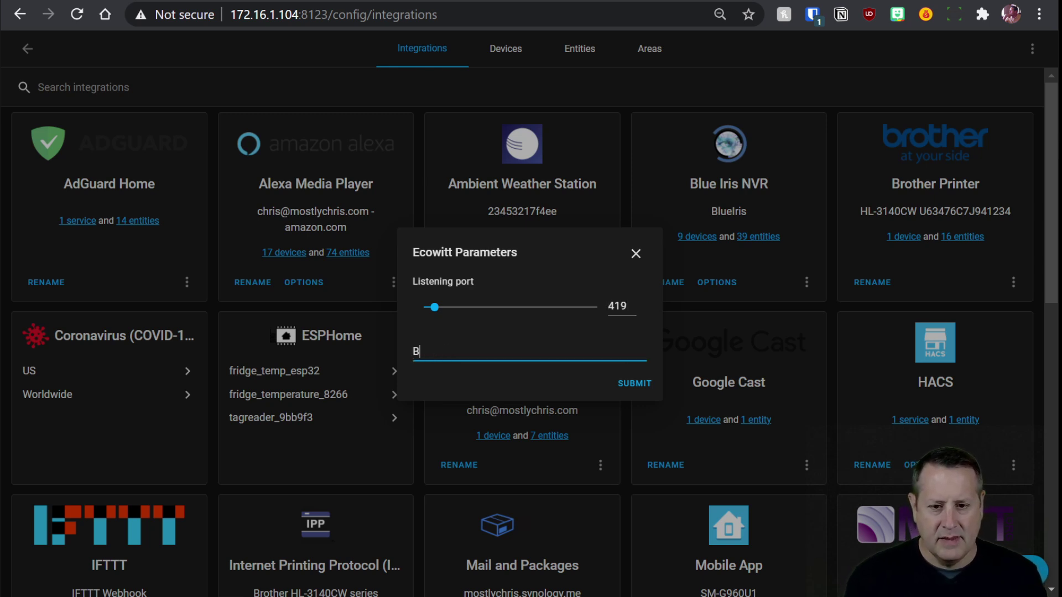
{"action": "type", "text": "uckCreekGW1000"}
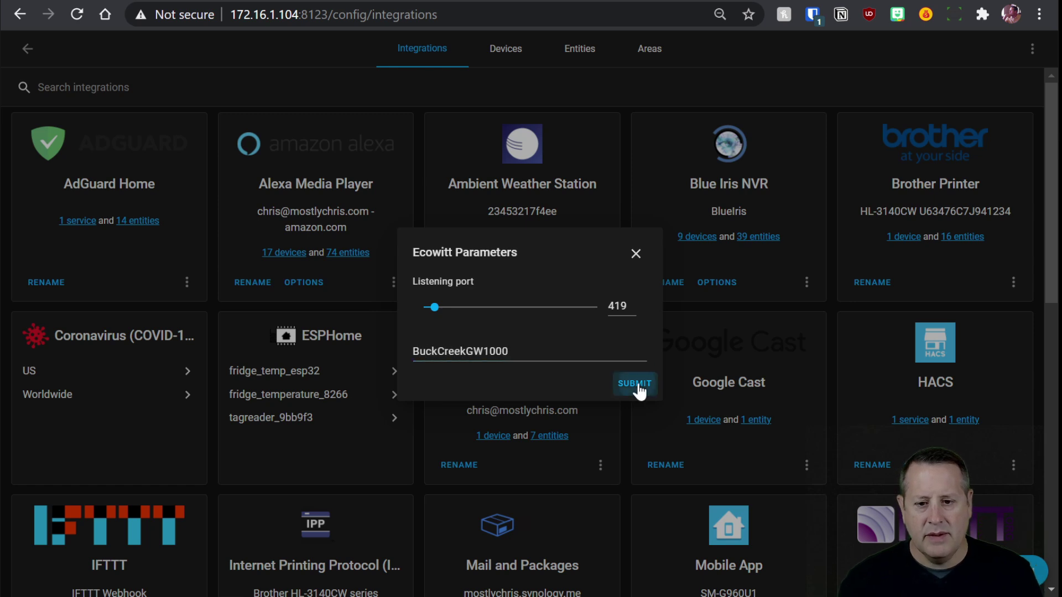
{"action": "left_click", "coordinate": [634, 383]}
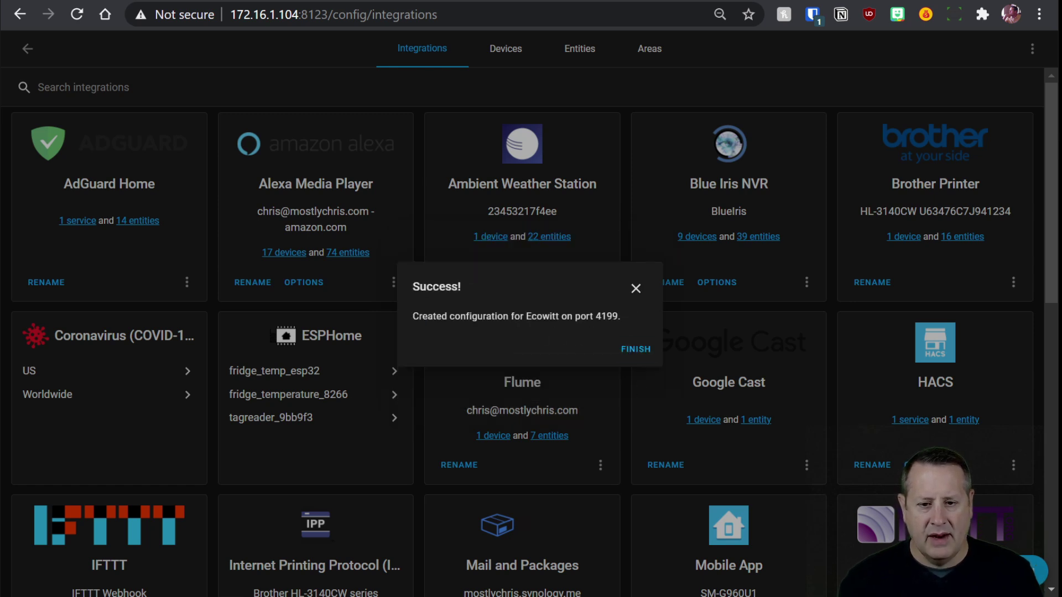
{"action": "left_click", "coordinate": [636, 349]}
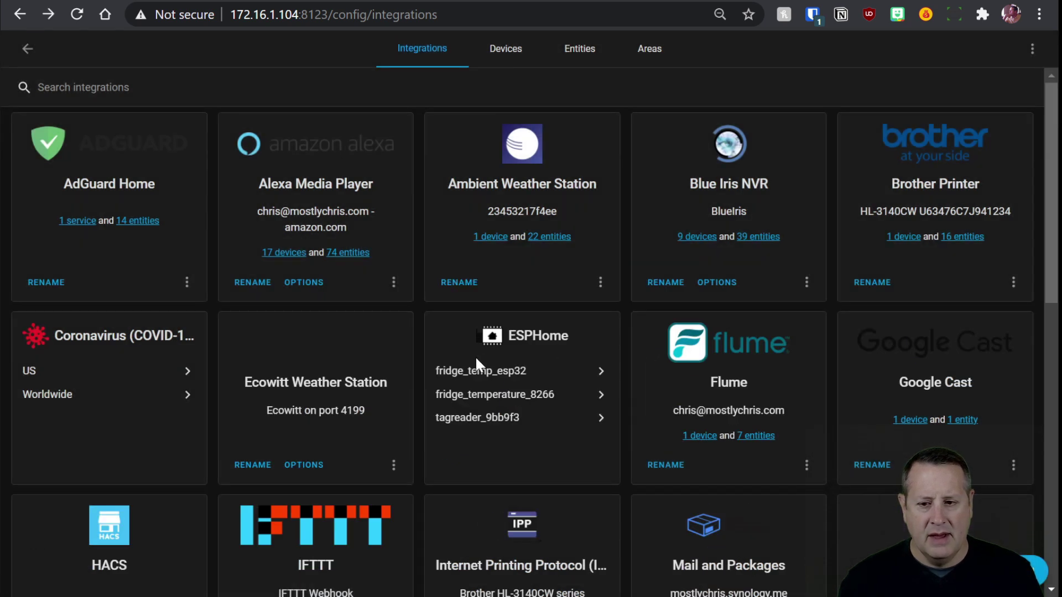
Reload the Integrations page and open the Ecowitt integration's 24 entities
{"action": "scroll", "coordinate": [477, 360], "scroll_direction": "down", "scroll_amount": 2}
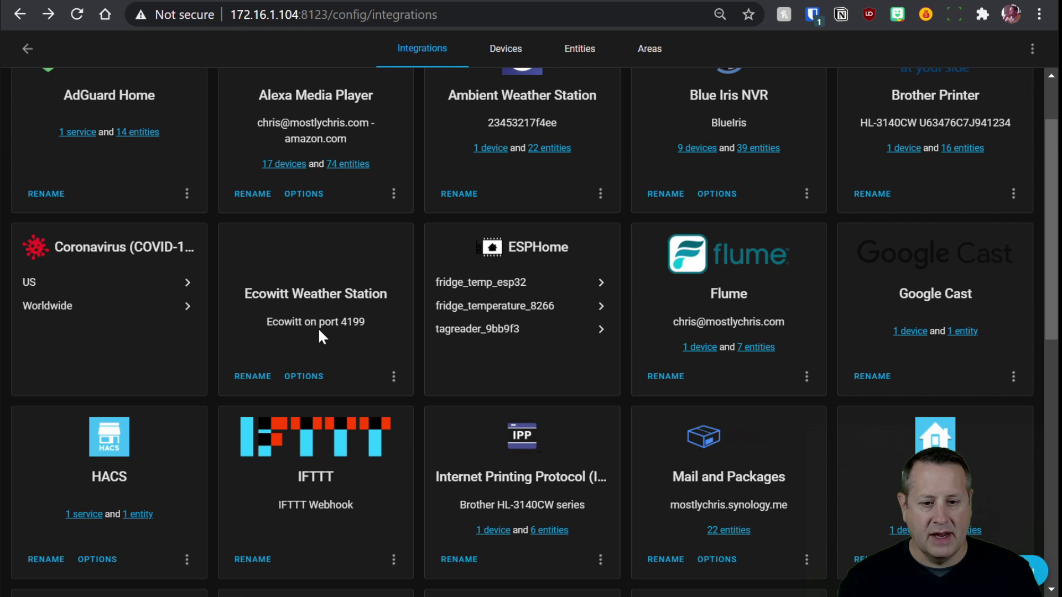
{"action": "left_click", "coordinate": [393, 377]}
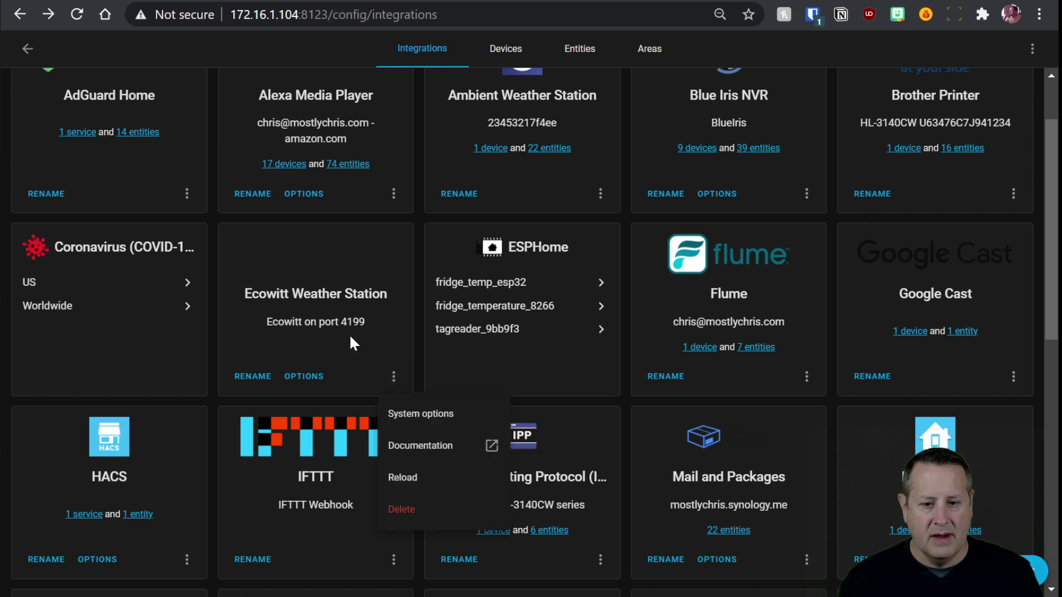
{"action": "left_click", "coordinate": [313, 291]}
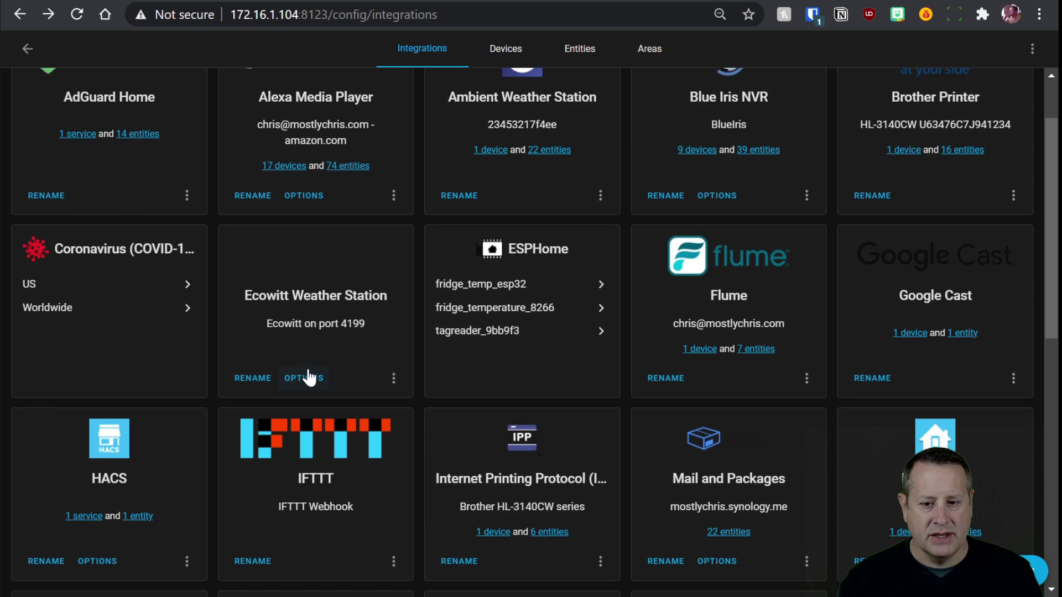
{"action": "scroll", "coordinate": [167, 173], "scroll_direction": "up", "scroll_amount": 2}
{"action": "left_click", "coordinate": [77, 15]}
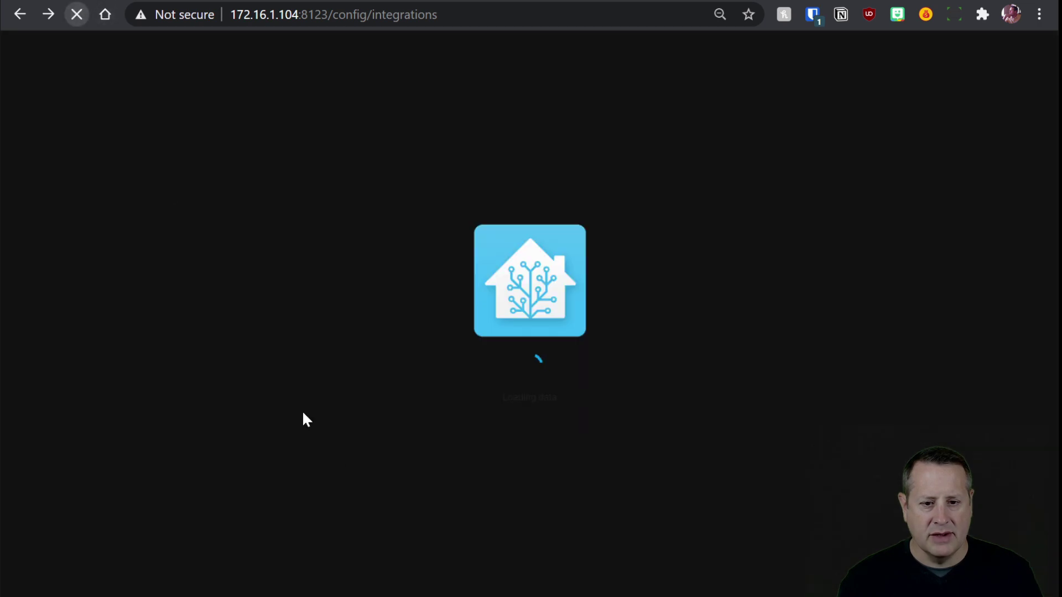
{"action": "scroll", "coordinate": [313, 424], "scroll_direction": "down", "scroll_amount": 2}
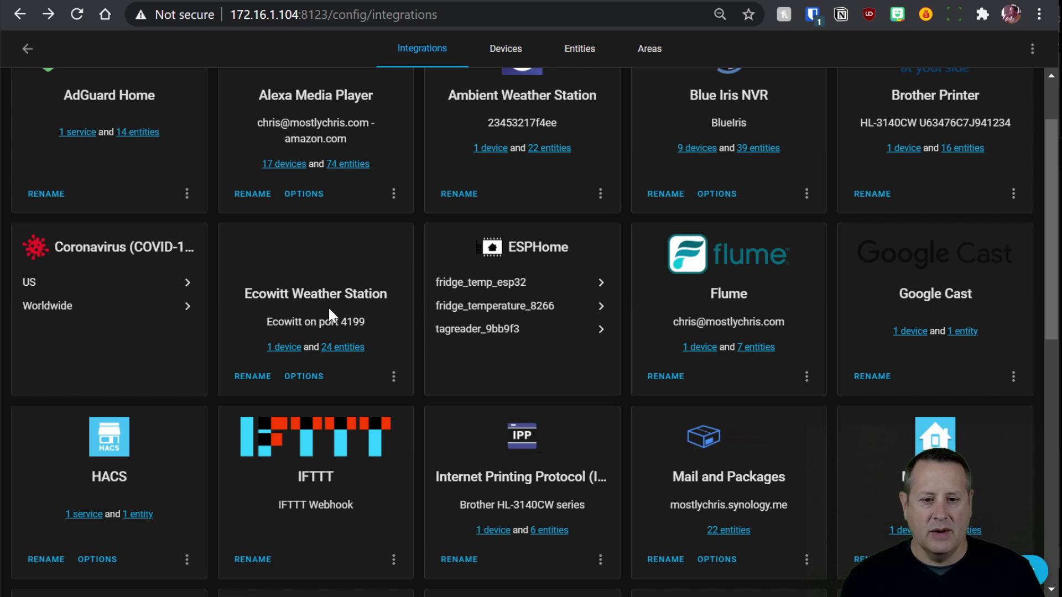
{"action": "left_click", "coordinate": [350, 349]}
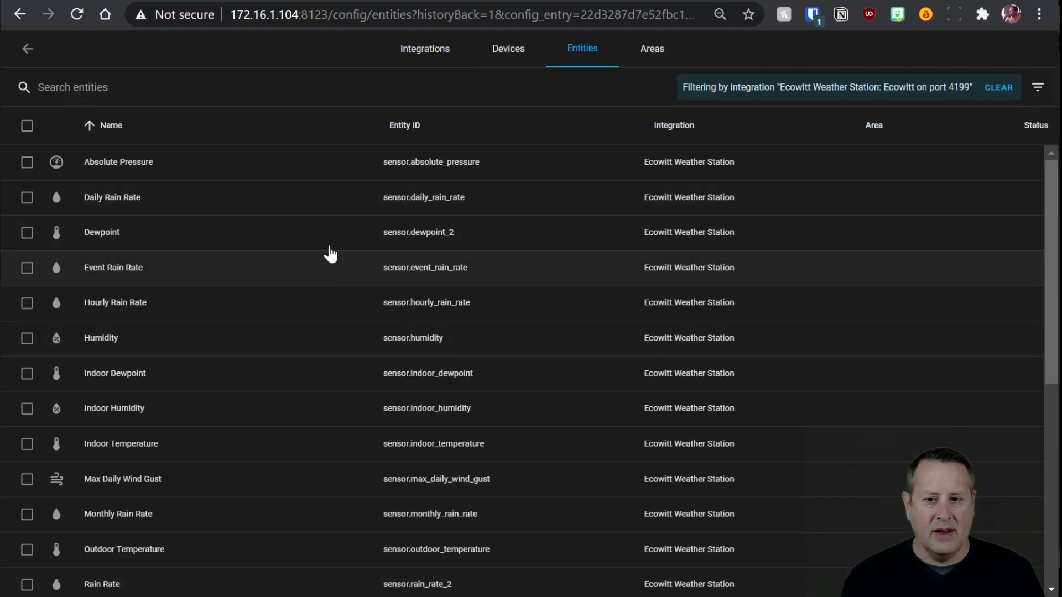
Zoom in and scroll the Ecowitt entity table through the wind, UV, solar radiation and rain sensors
{"action": "key", "text": "ctrl+plus"}
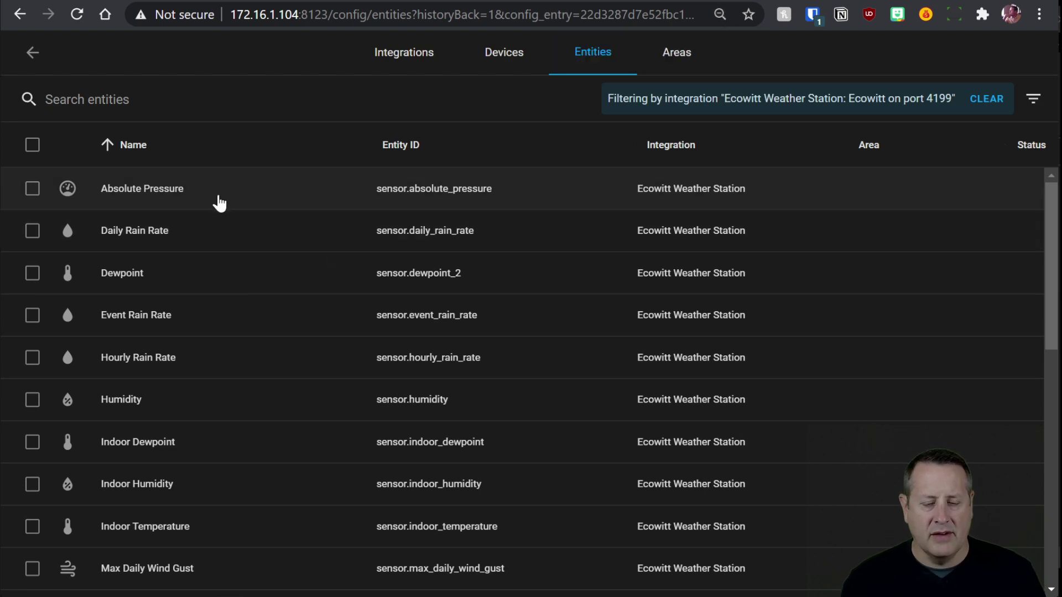
{"action": "scroll", "coordinate": [243, 221], "scroll_direction": "down", "scroll_amount": 2}
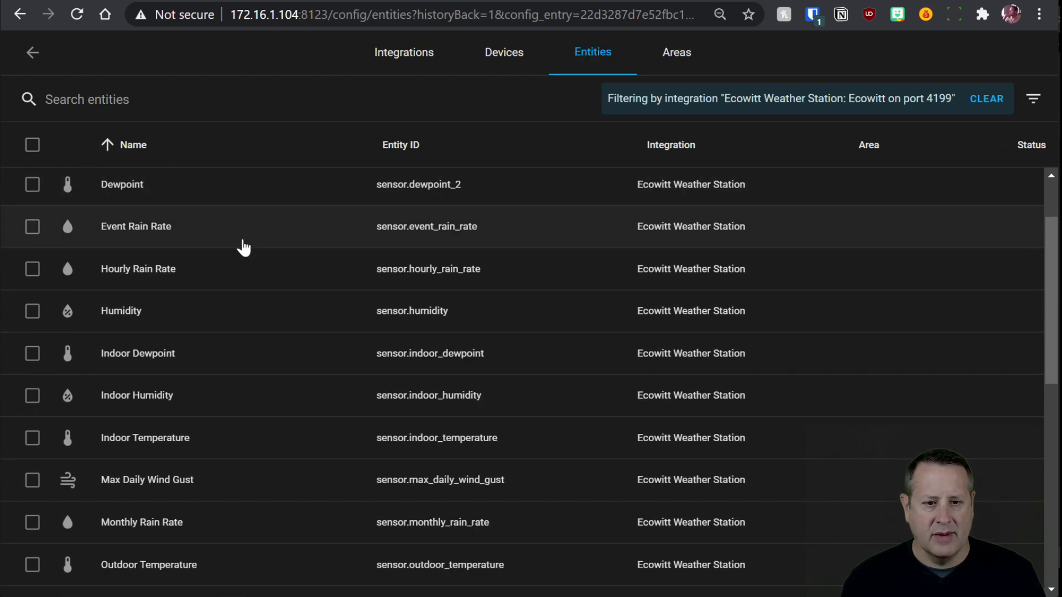
{"action": "scroll", "coordinate": [246, 233], "scroll_direction": "up", "scroll_amount": 2}
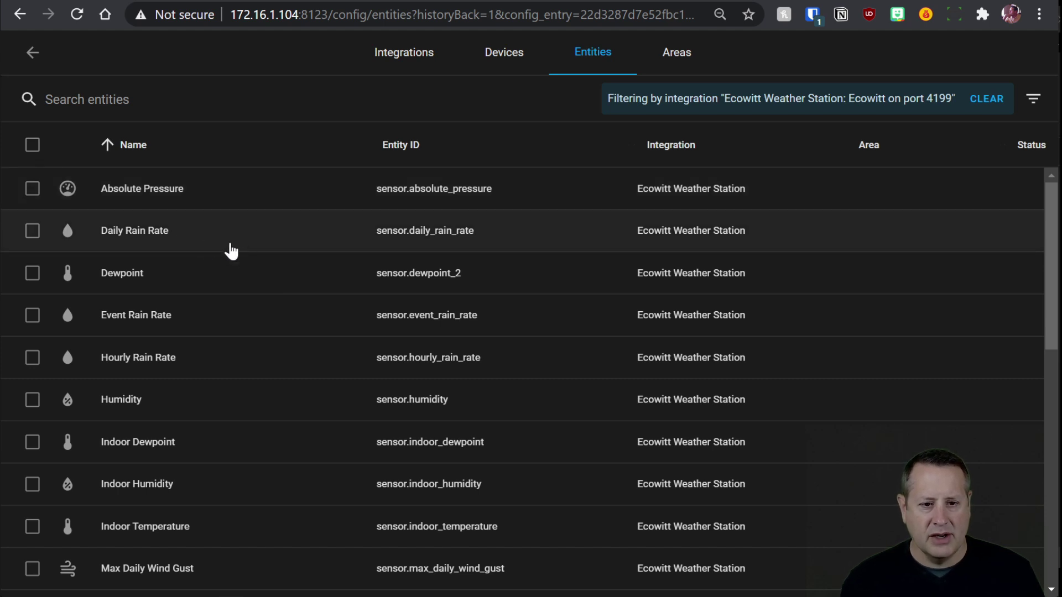
{"action": "scroll", "coordinate": [231, 252], "scroll_direction": "down", "scroll_amount": 2}
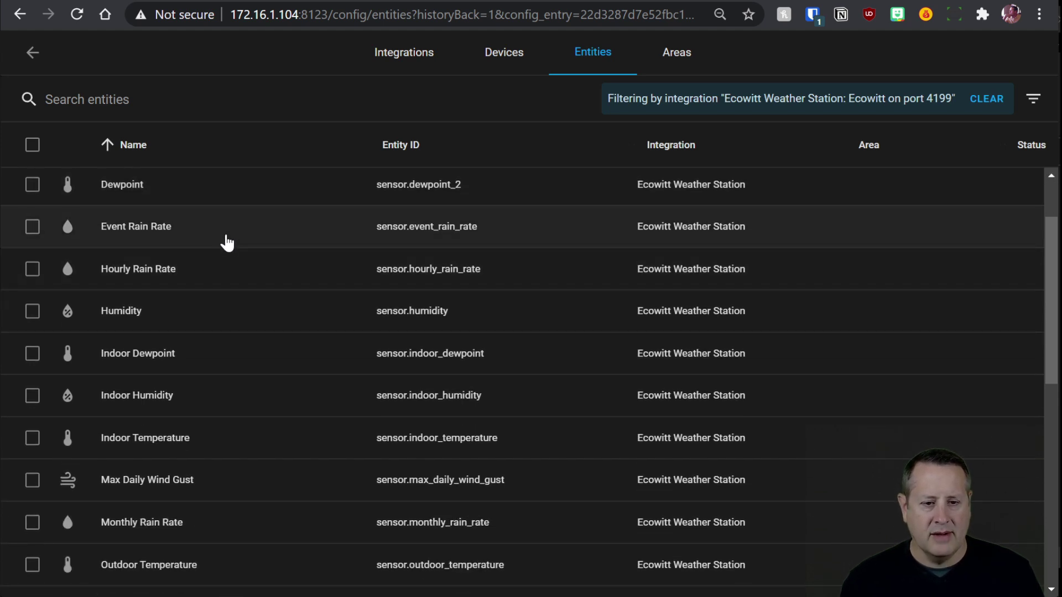
{"action": "scroll", "coordinate": [235, 237], "scroll_direction": "down", "scroll_amount": 2}
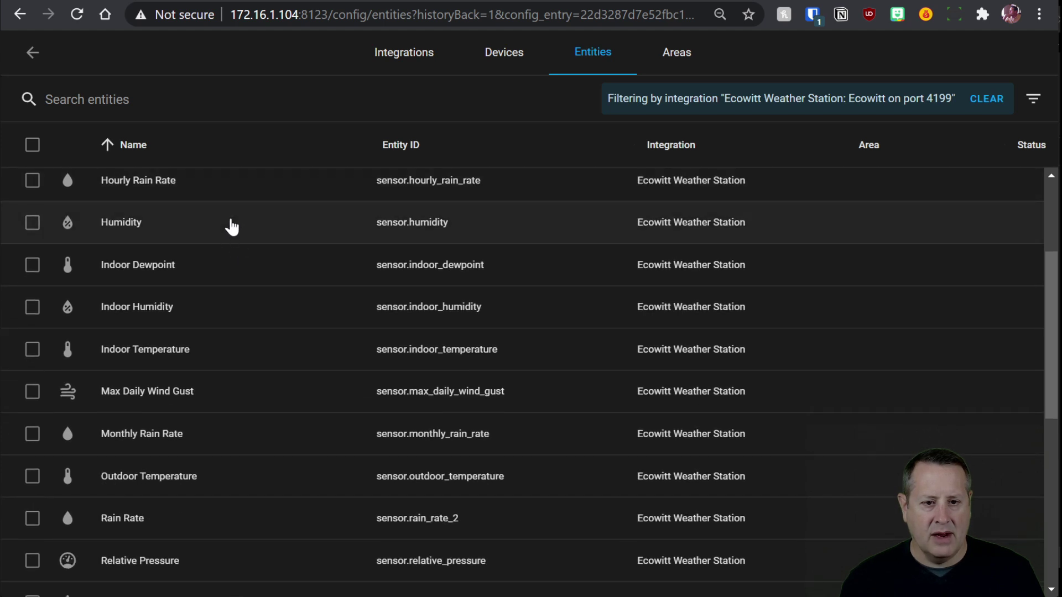
{"action": "scroll", "coordinate": [228, 232], "scroll_direction": "down", "scroll_amount": 2}
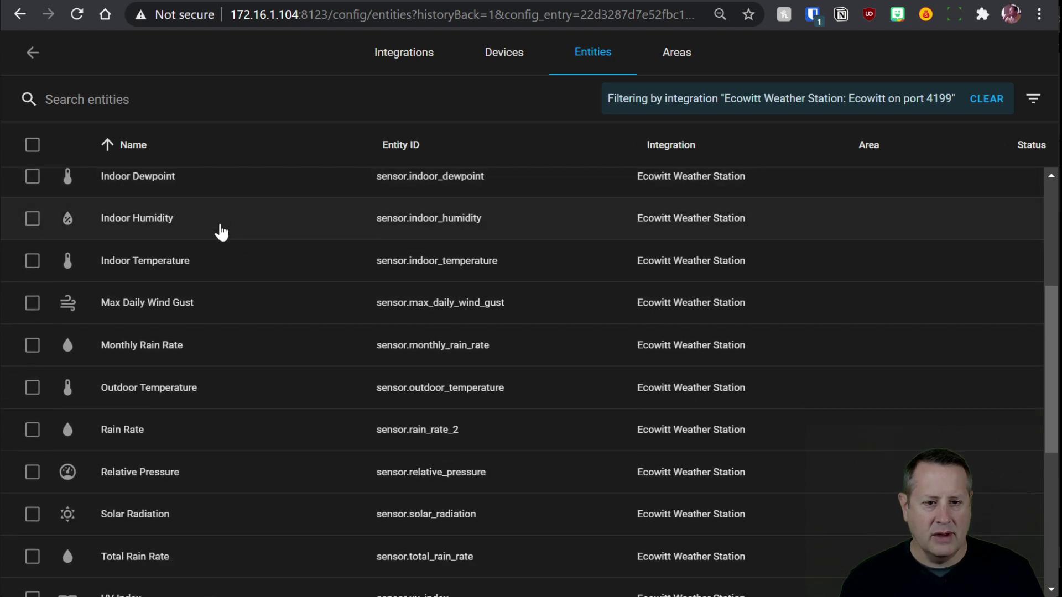
{"action": "scroll", "coordinate": [220, 235], "scroll_direction": "down", "scroll_amount": 2}
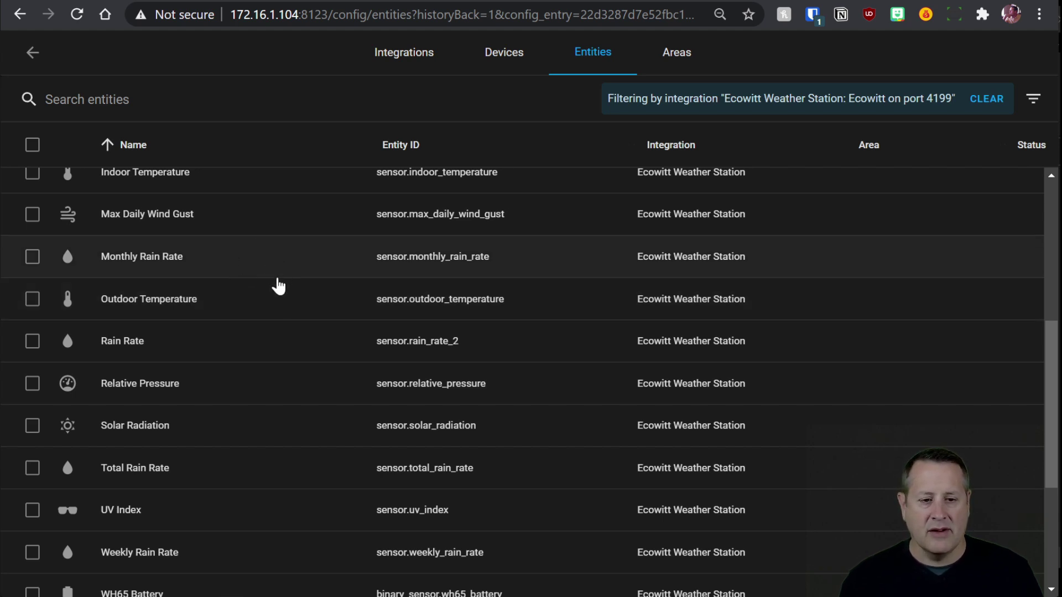
{"action": "scroll", "coordinate": [256, 305], "scroll_direction": "down", "scroll_amount": 1}
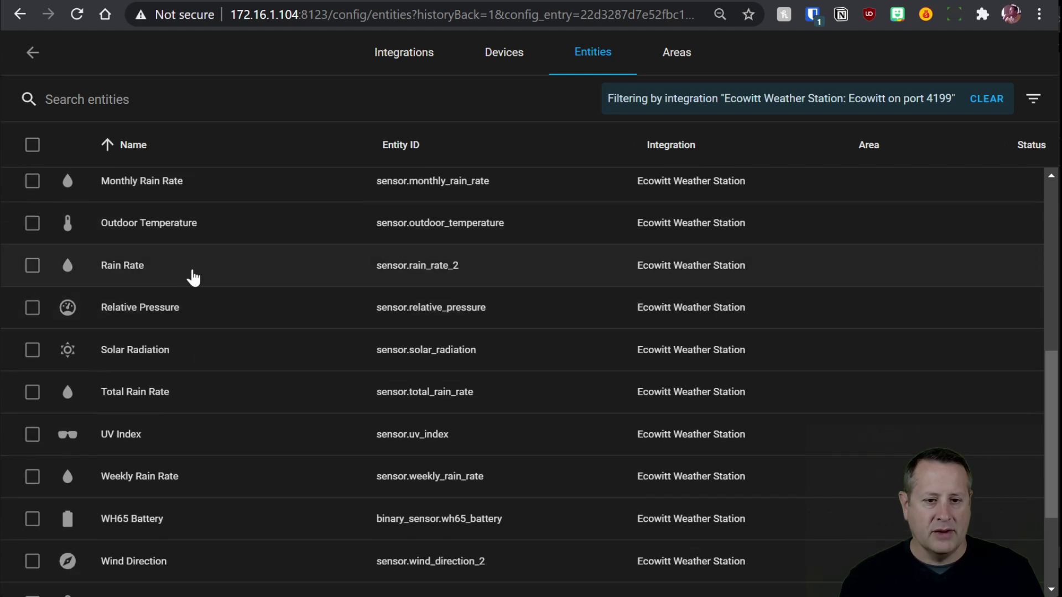
{"action": "scroll", "coordinate": [204, 287], "scroll_direction": "down", "scroll_amount": 1}
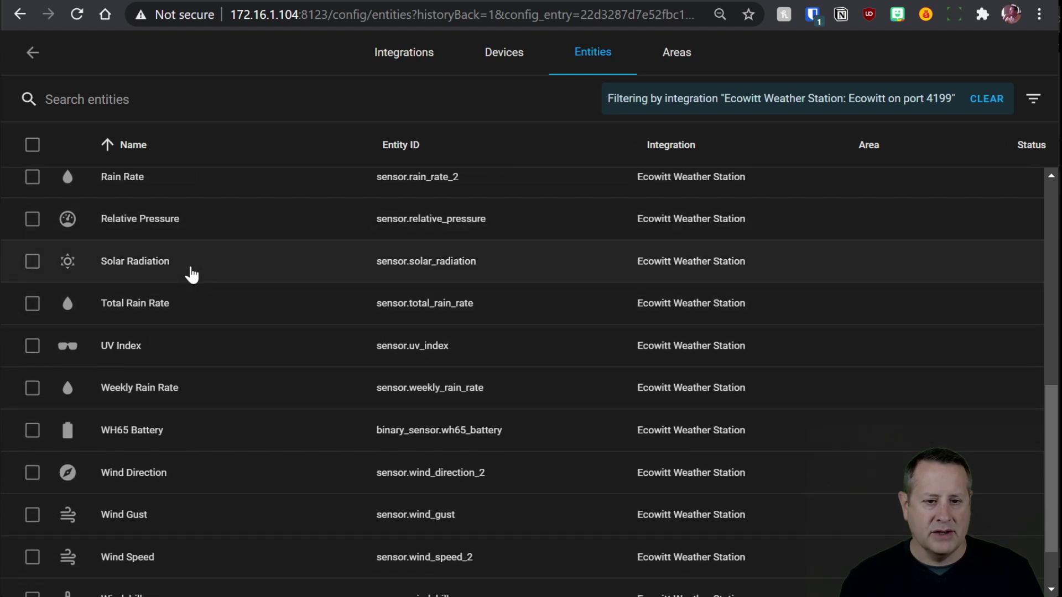
{"action": "scroll", "coordinate": [188, 280], "scroll_direction": "down", "scroll_amount": 1}
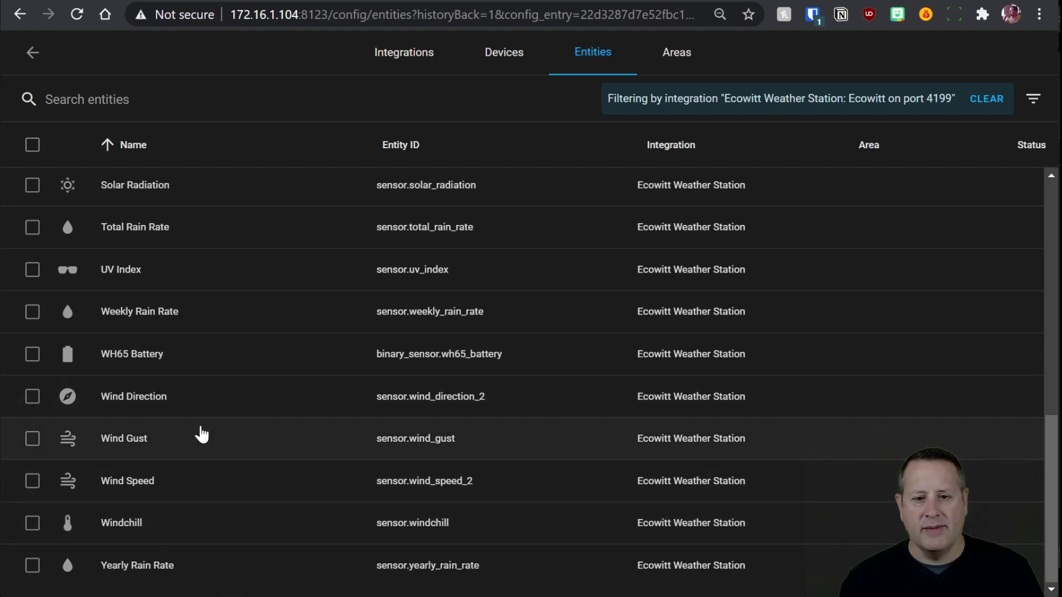
{"action": "scroll", "coordinate": [202, 434], "scroll_direction": "up", "scroll_amount": 10}
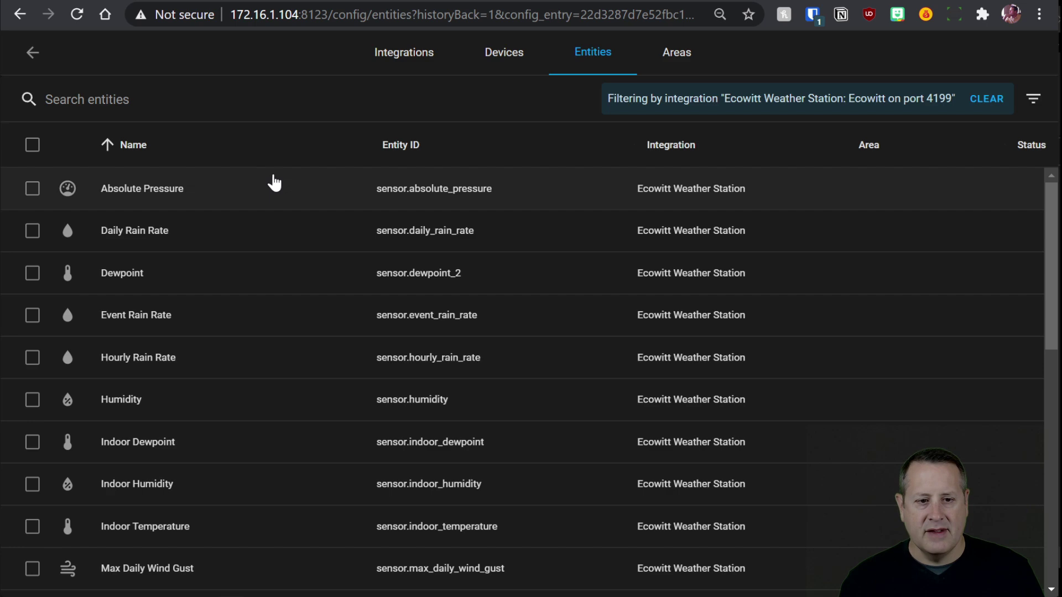
{"action": "scroll", "coordinate": [256, 260], "scroll_direction": "down", "scroll_amount": 3}
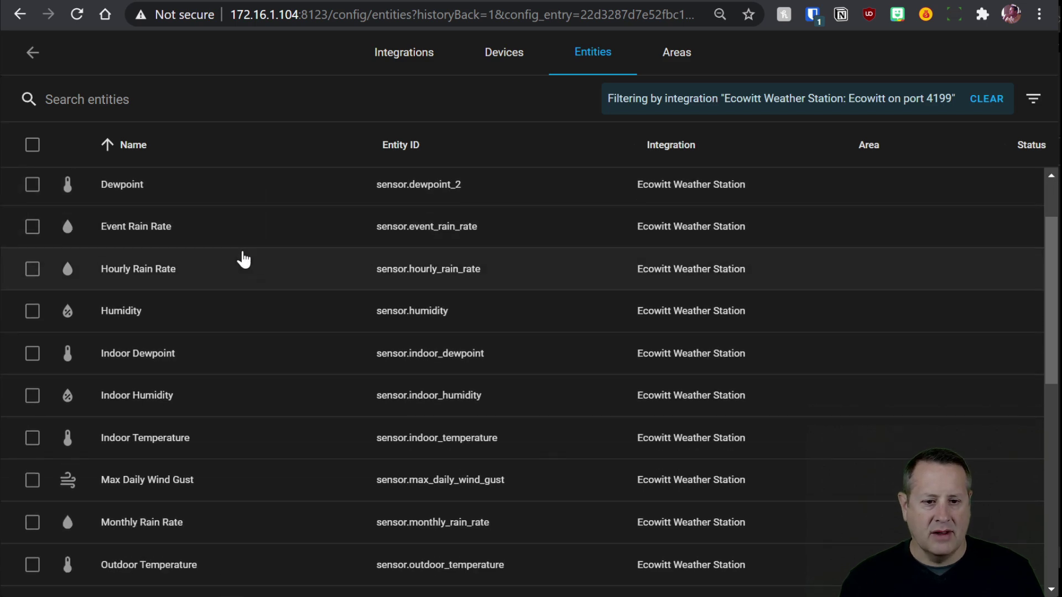
{"action": "scroll", "coordinate": [227, 273], "scroll_direction": "down", "scroll_amount": 2}
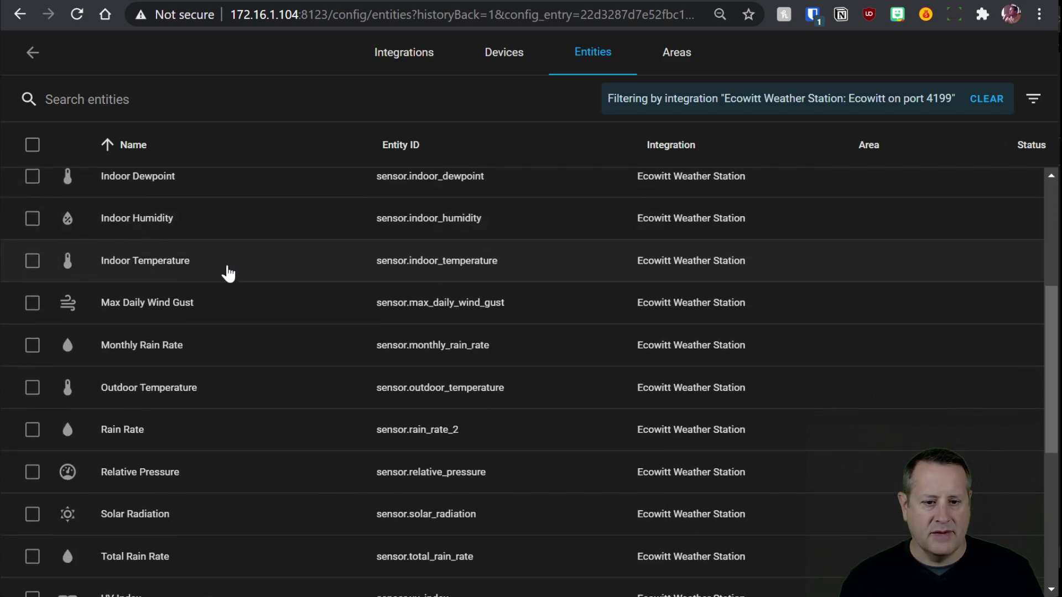
Confirm the Outdoor Temperature entity reads 36.7 °F, then close its dialog and scroll the list
{"action": "left_click", "coordinate": [169, 388]}
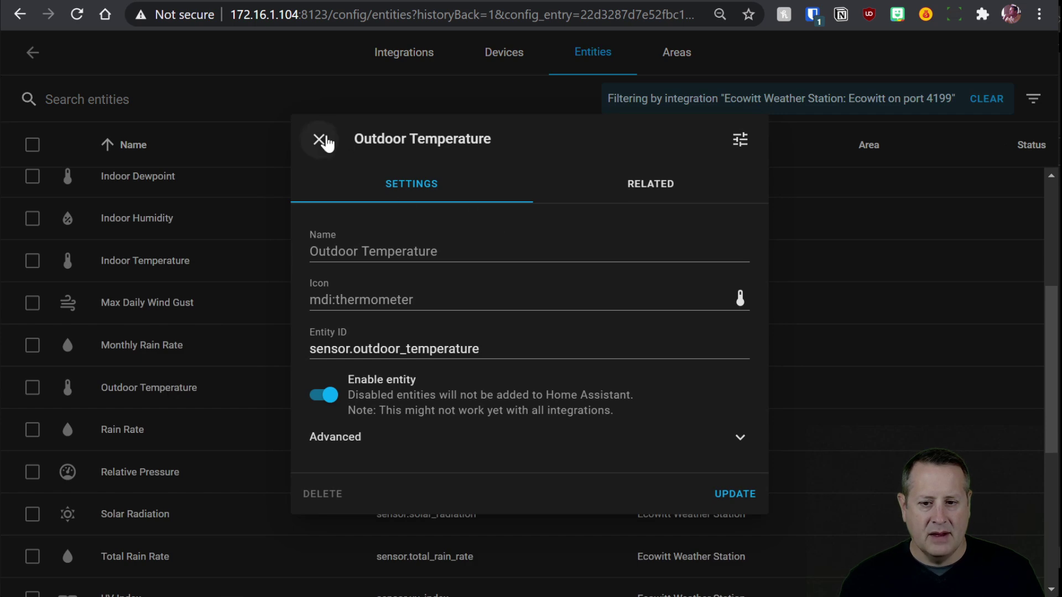
{"action": "left_click", "coordinate": [743, 146]}
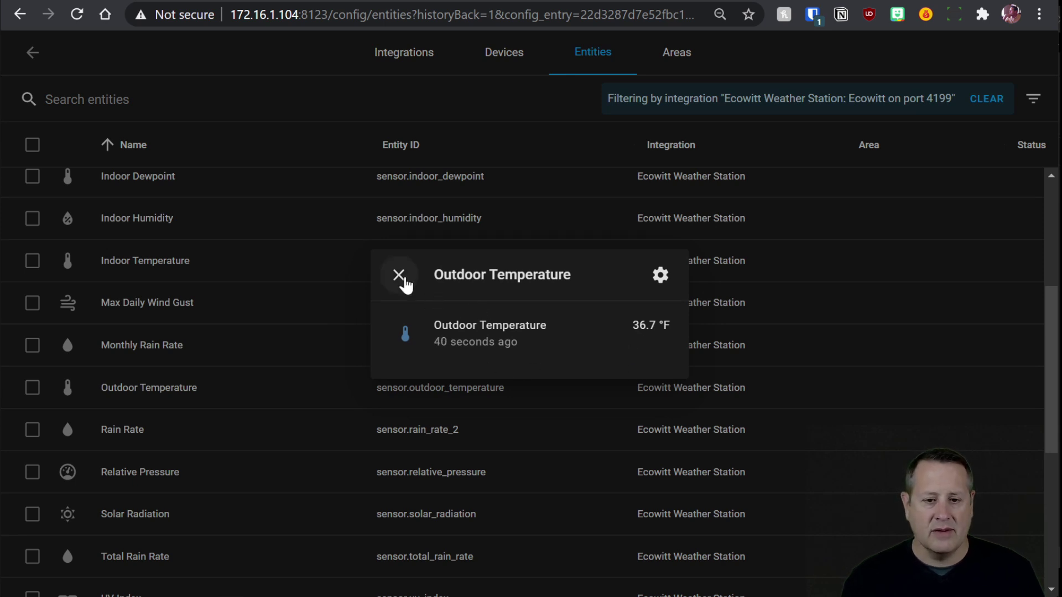
{"action": "left_click", "coordinate": [403, 282]}
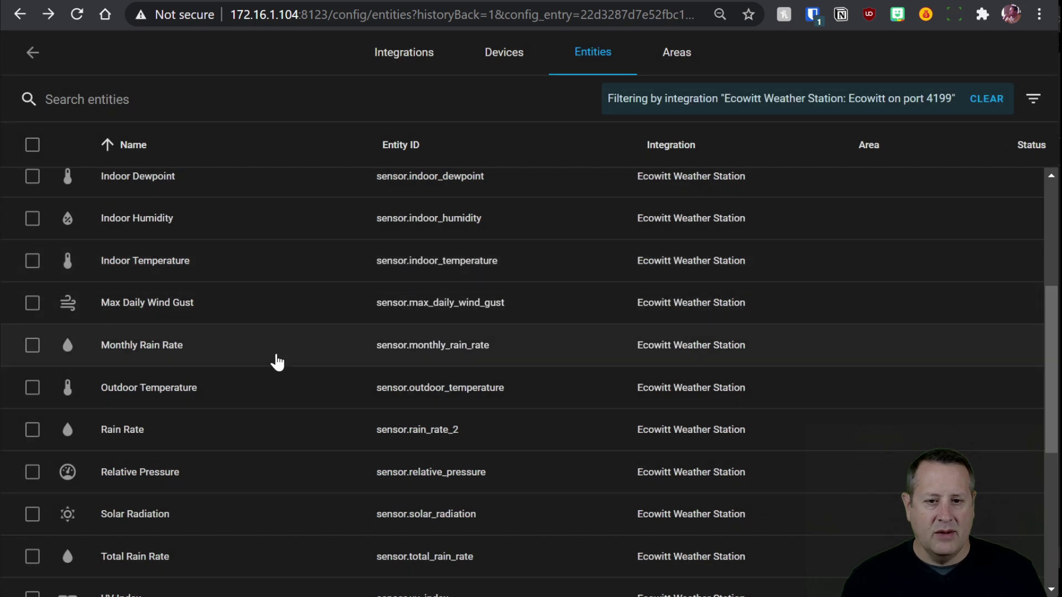
{"action": "scroll", "coordinate": [277, 362], "scroll_direction": "up", "scroll_amount": 5}
{"action": "scroll", "coordinate": [263, 357], "scroll_direction": "down", "scroll_amount": 10}
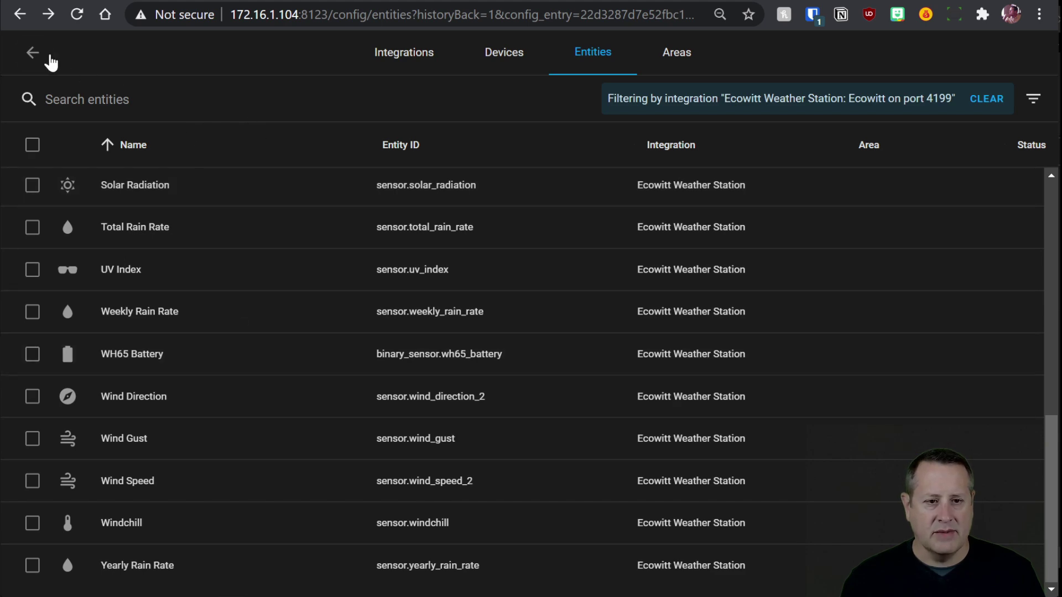
Return to the New Dash dashboard and put it into edit mode
{"action": "left_click", "coordinate": [27, 55]}
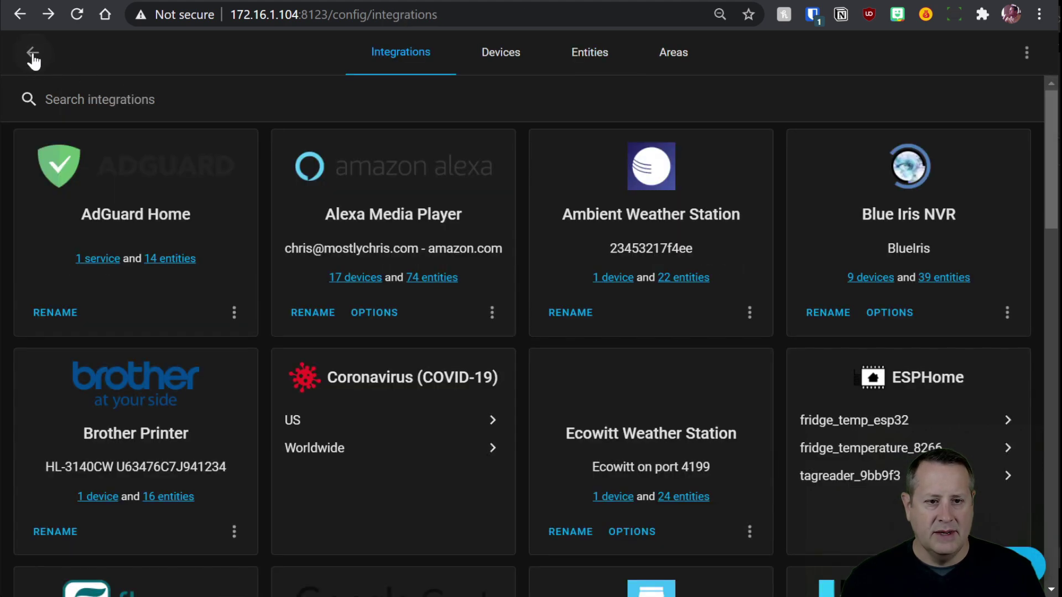
{"action": "left_click", "coordinate": [32, 57]}
{"action": "left_click", "coordinate": [33, 57]}
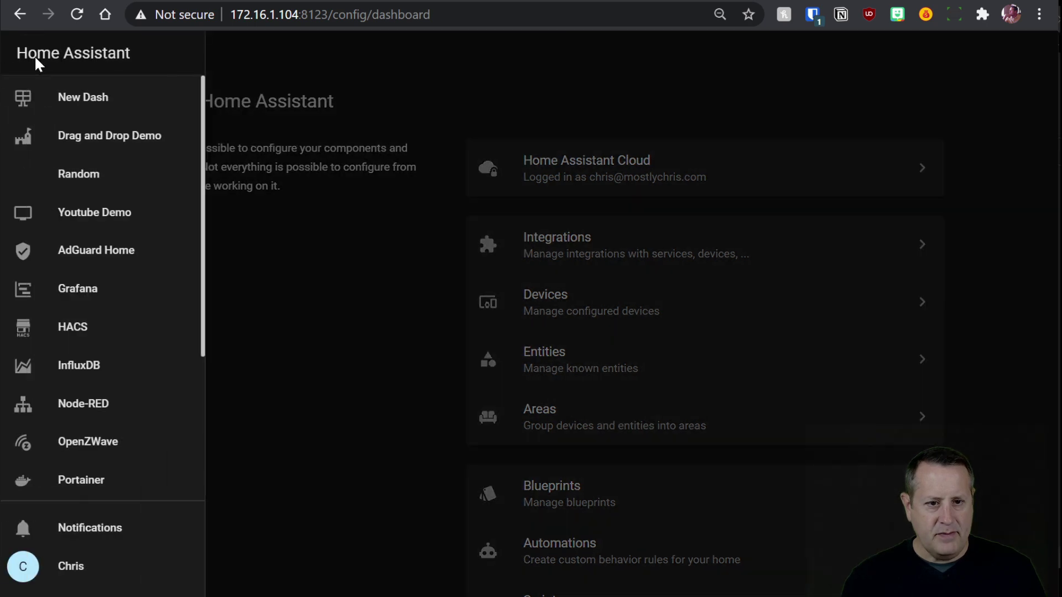
{"action": "left_click", "coordinate": [88, 107]}
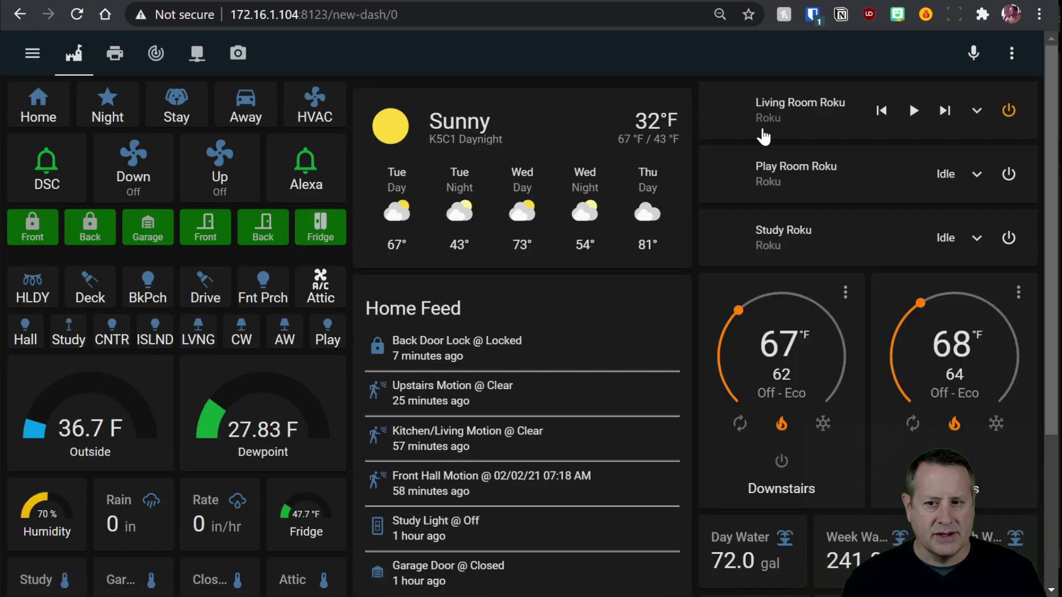
{"action": "left_click", "coordinate": [1012, 53]}
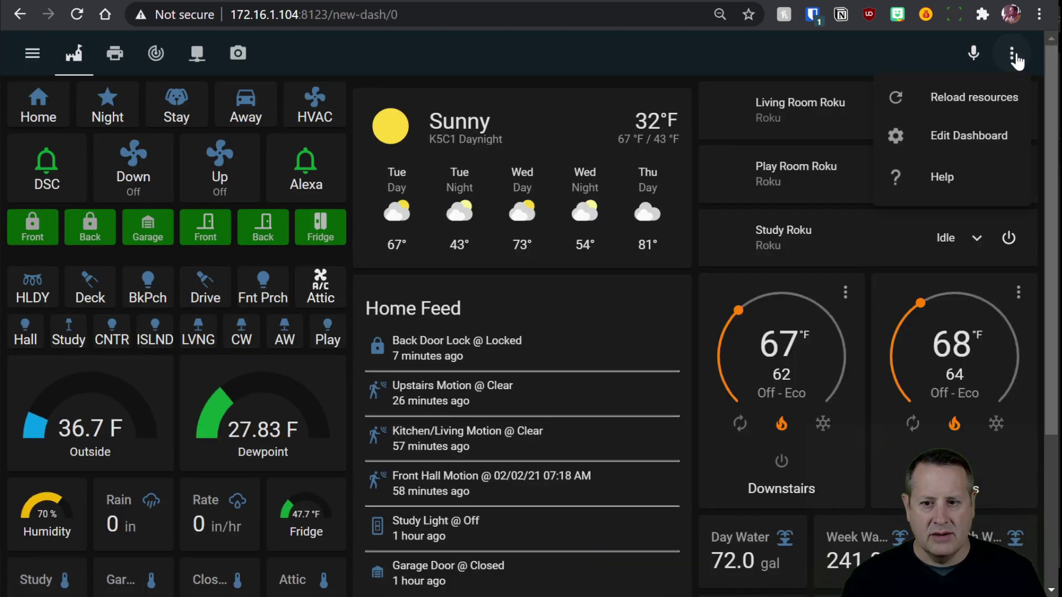
{"action": "left_click", "coordinate": [969, 135]}
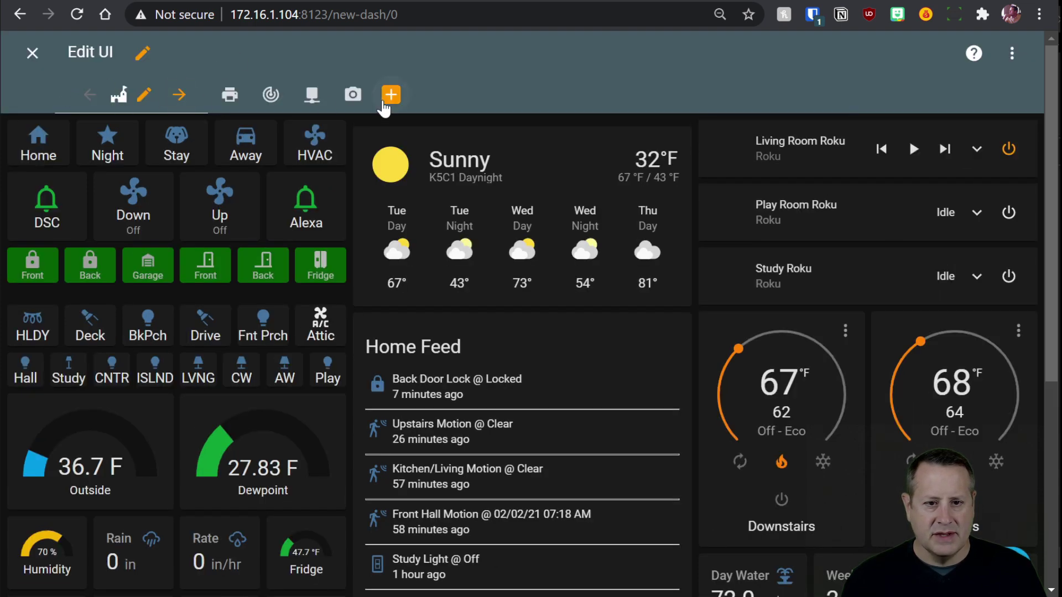
Add a 'Test Weather' view with the mdi:snowflake icon and start adding a card
{"action": "left_click", "coordinate": [391, 95]}
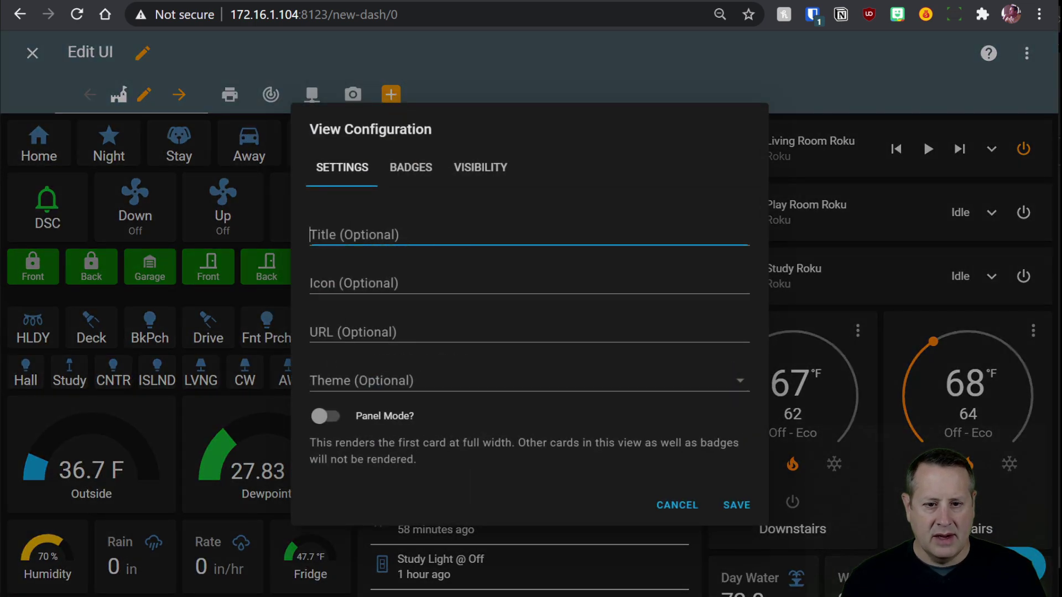
{"action": "type", "text": "TesT w"}
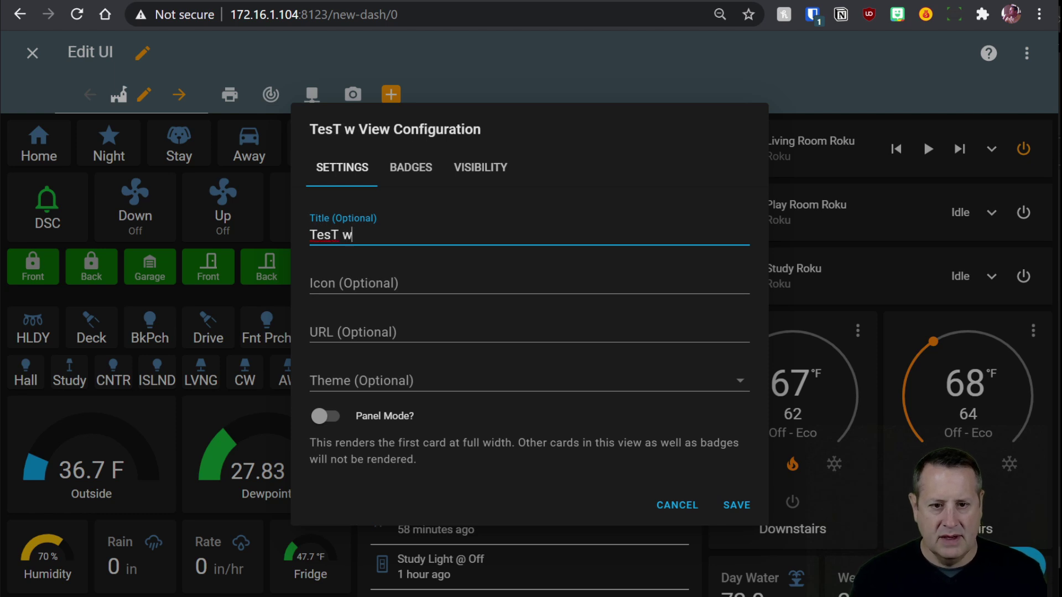
{"action": "key", "text": "BackSpace"}
{"action": "key", "text": "BackSpace"}
{"action": "key", "text": "BackSpace"}
{"action": "type", "text": "t e"}
{"action": "key", "text": "BackSpace"}
{"action": "type", "text": "Weather"}
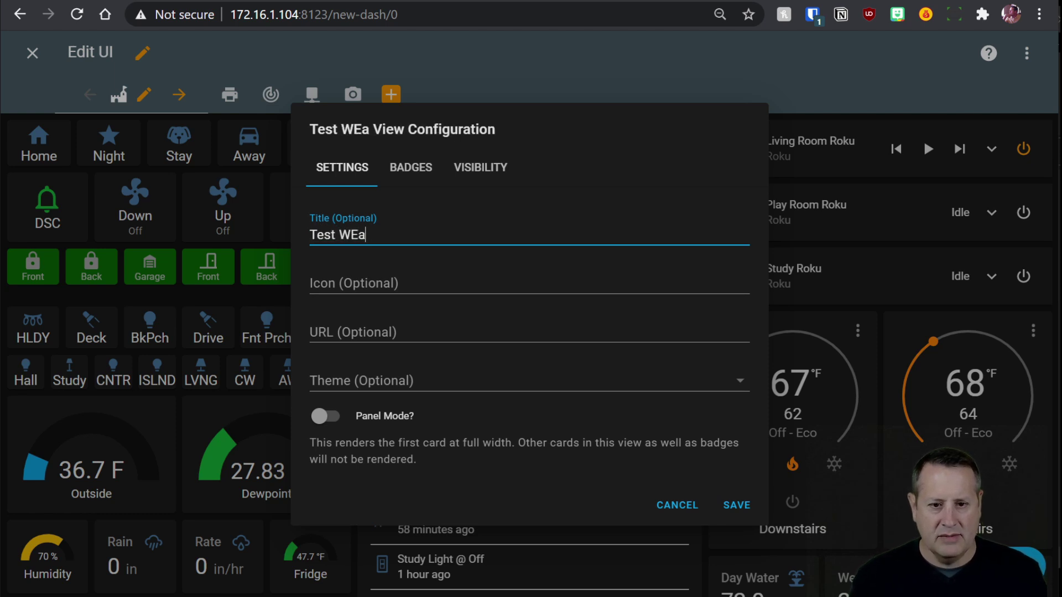
{"action": "key", "text": "Tab"}
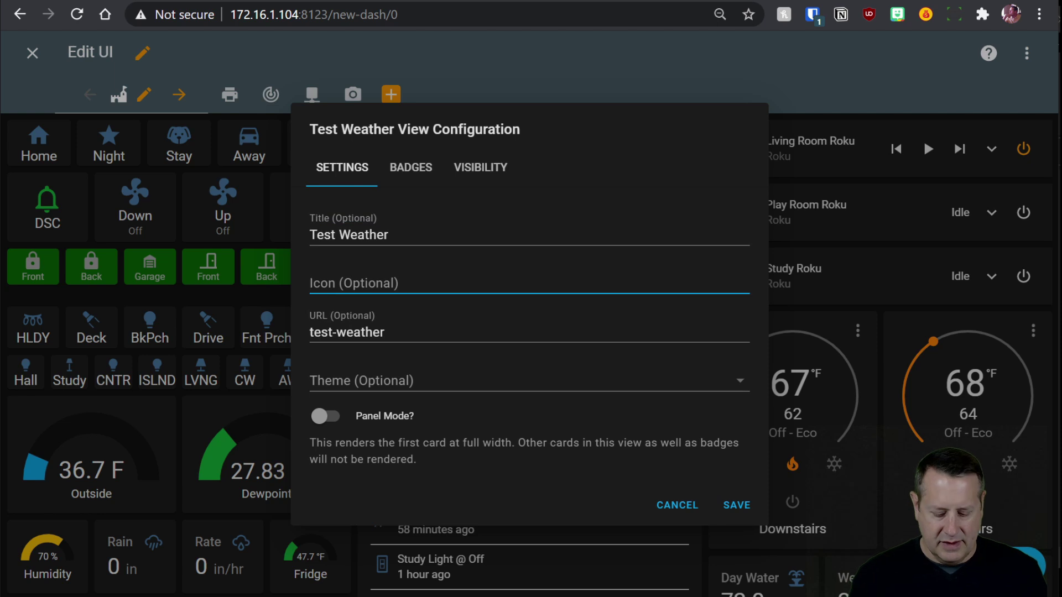
{"action": "type", "text": "mdi:snowflake"}
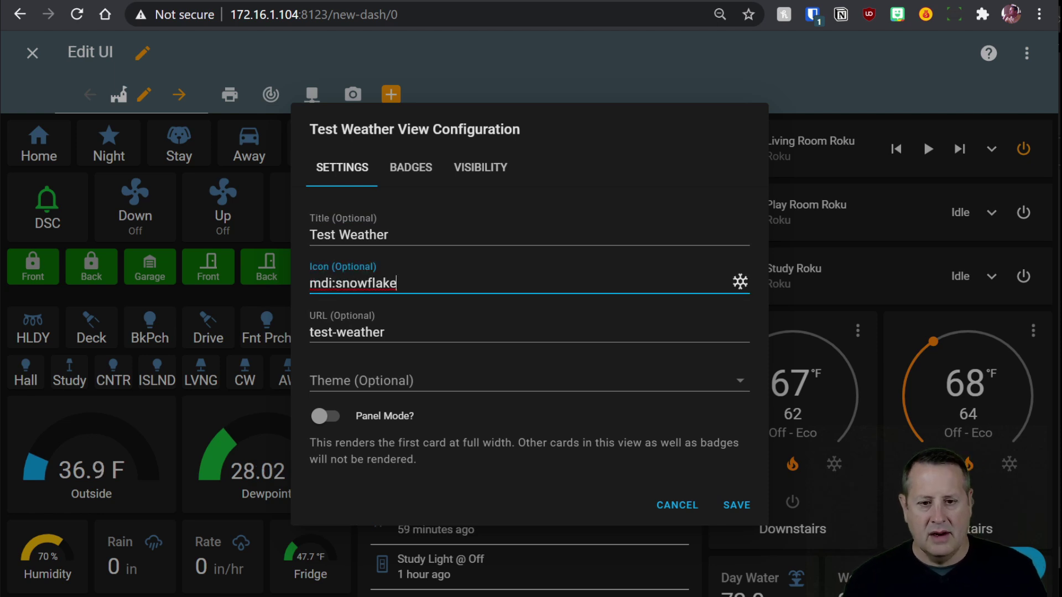
{"action": "left_click", "coordinate": [739, 507]}
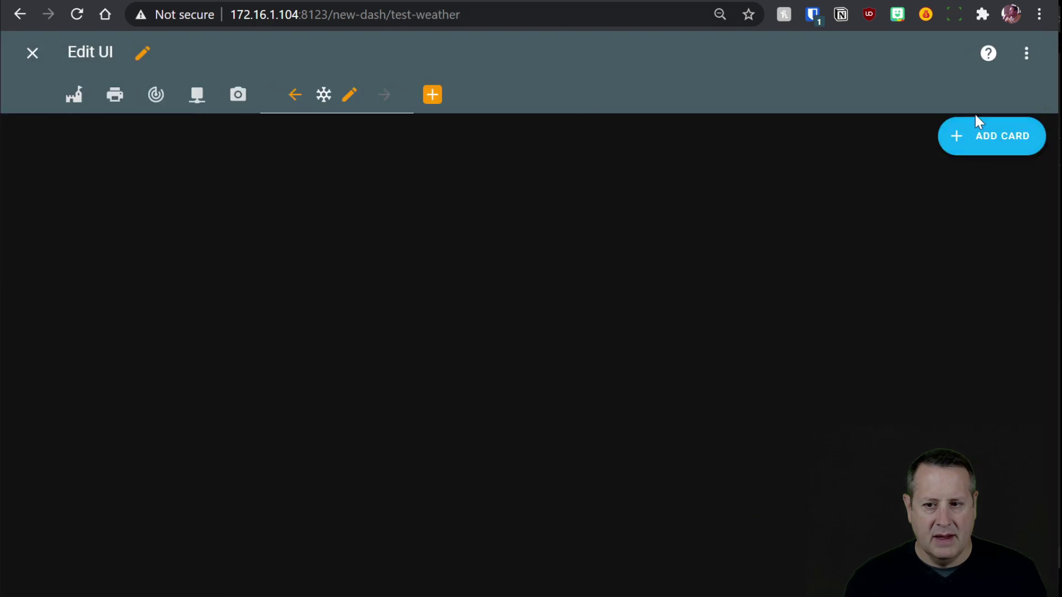
{"action": "left_click", "coordinate": [977, 145]}
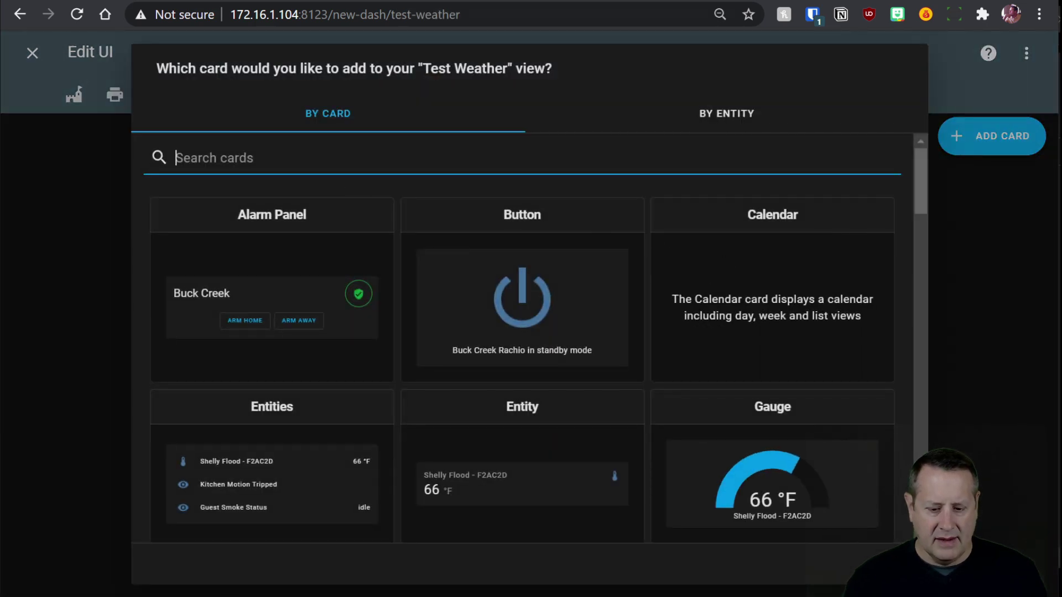
Add an Entity card for sensor.outdoor_temperature named 'Outdoor Temperature' and save it
{"action": "type", "text": "wea"}
{"action": "key", "text": "BackSpace"}
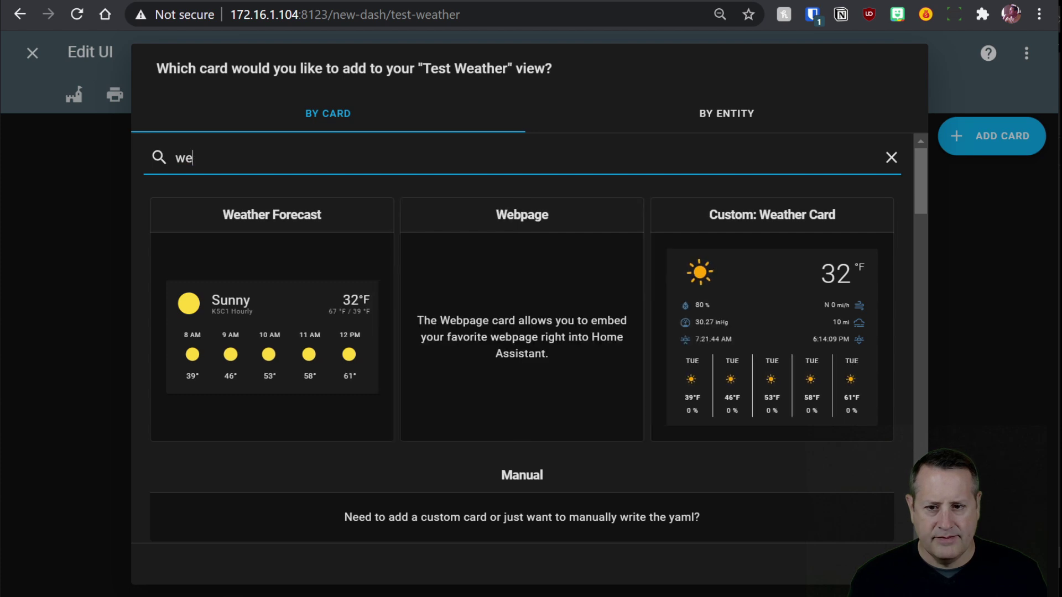
{"action": "key", "text": "BackSpace"}
{"action": "key", "text": "BackSpace"}
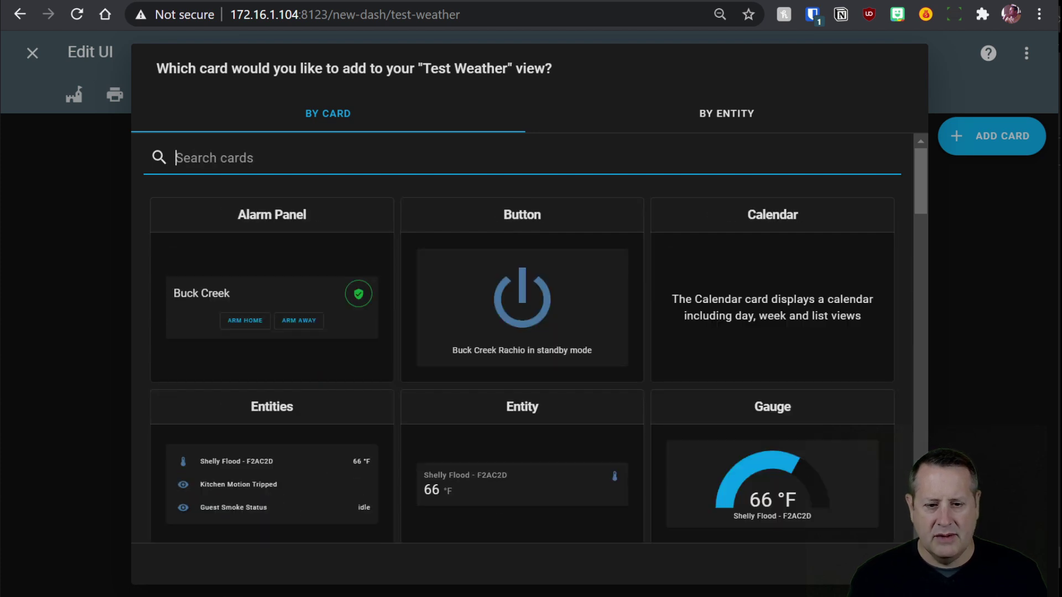
{"action": "type", "text": "enti"}
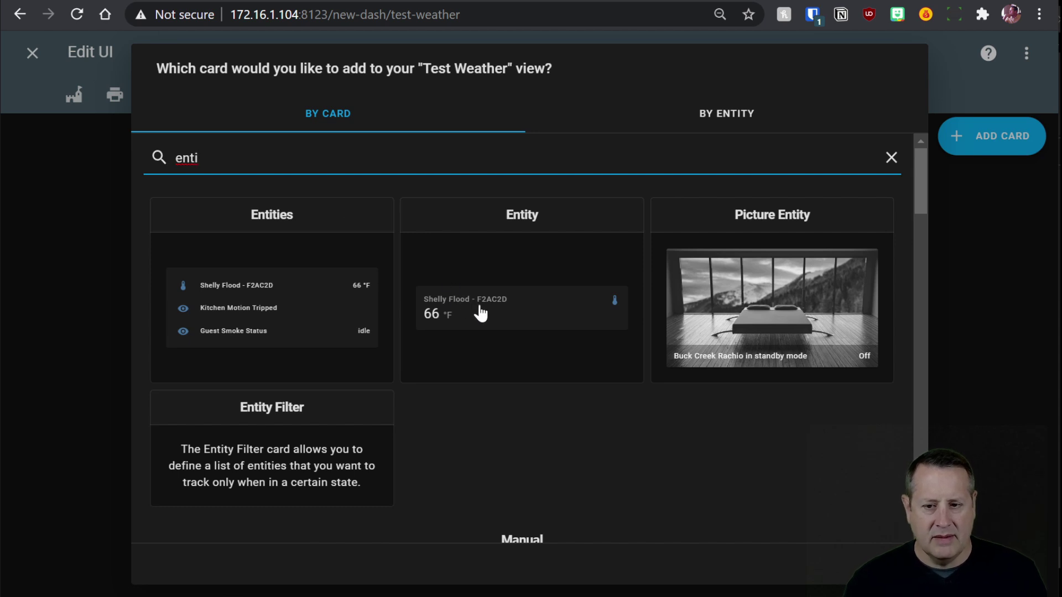
{"action": "left_click", "coordinate": [482, 315]}
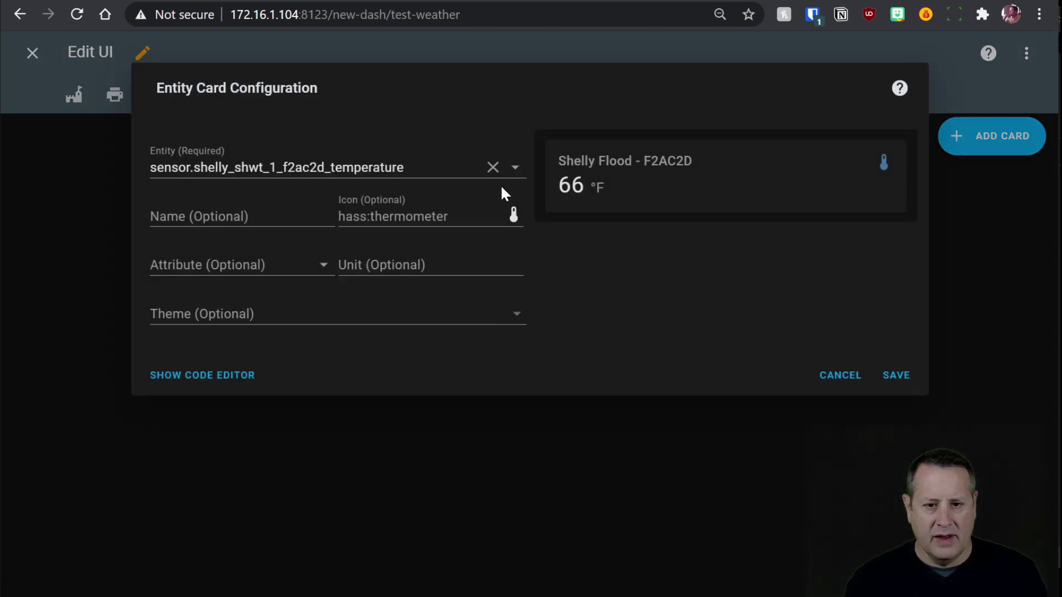
{"action": "left_click", "coordinate": [492, 167]}
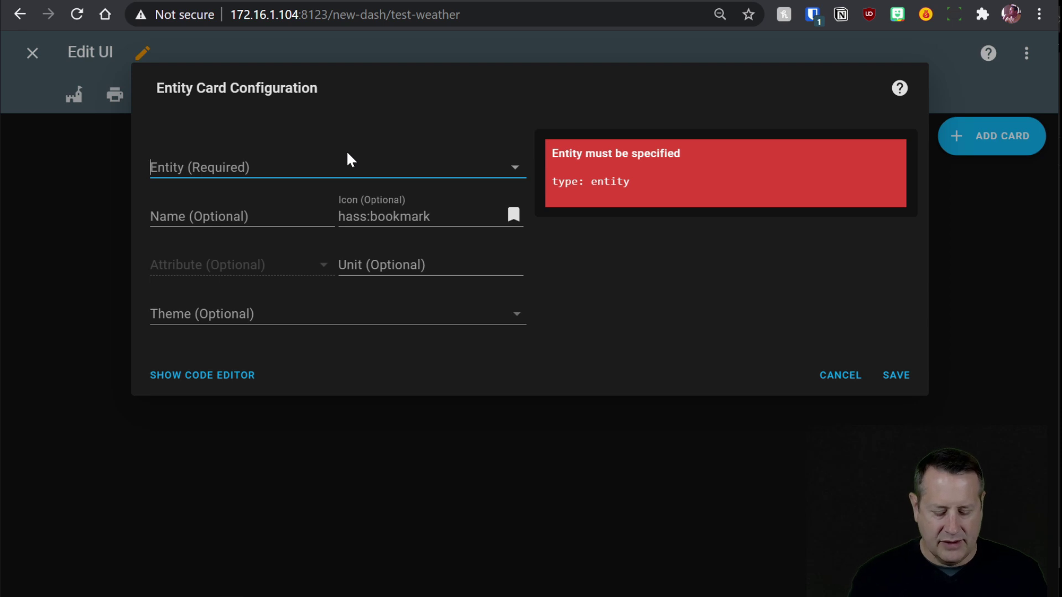
{"action": "type", "text": "outdoor"}
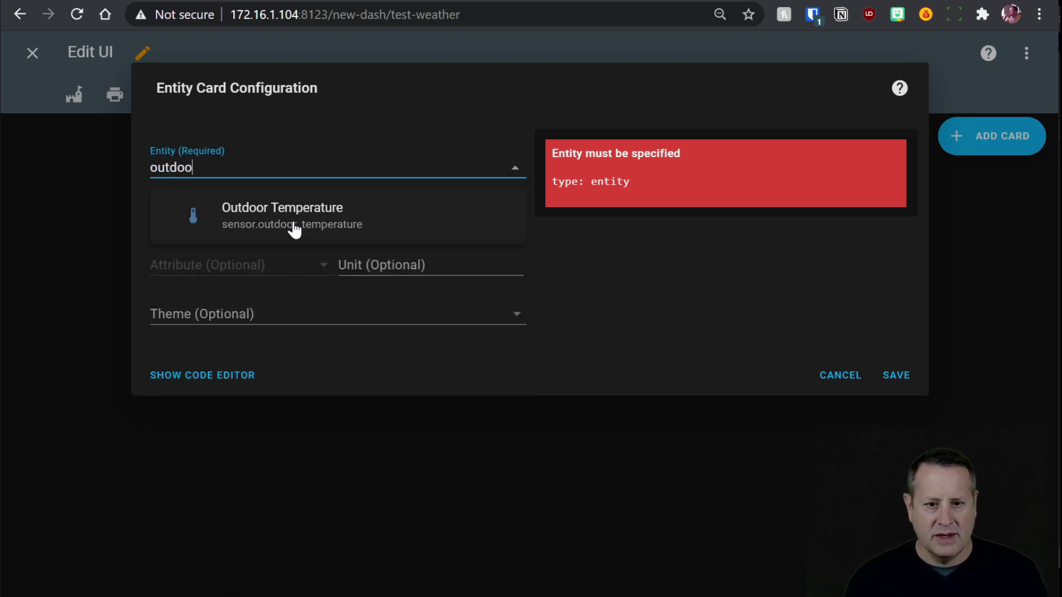
{"action": "left_click", "coordinate": [293, 228]}
{"action": "left_click", "coordinate": [260, 216]}
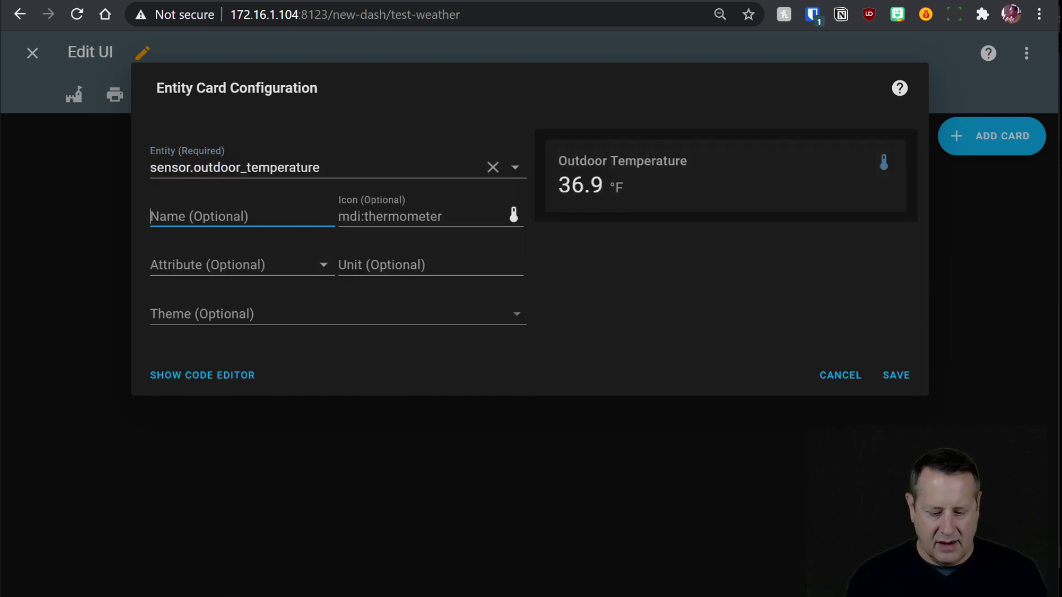
{"action": "type", "text": "Outdoor T"}
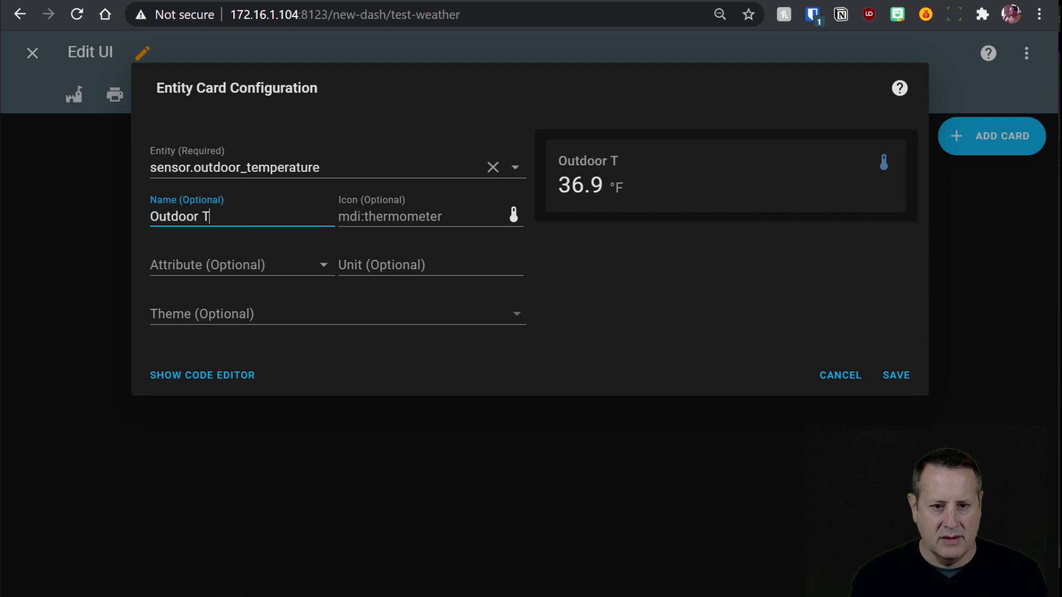
{"action": "type", "text": "emperature"}
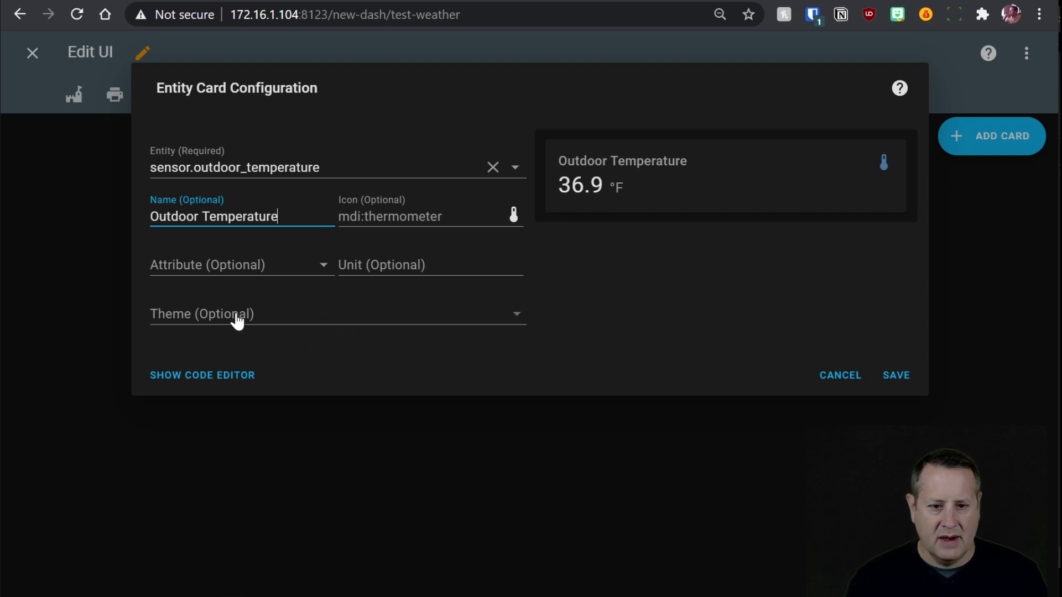
{"action": "left_click", "coordinate": [892, 378]}
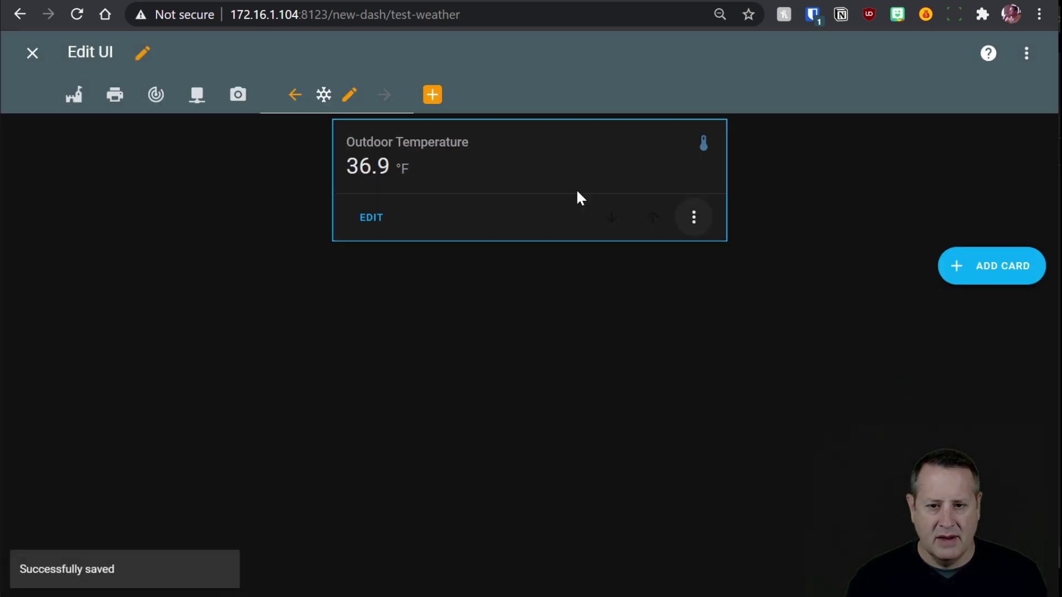
Add a Gauge card for sensor.humidity and name it 'Outdoor Humidity'
{"action": "left_click", "coordinate": [964, 289]}
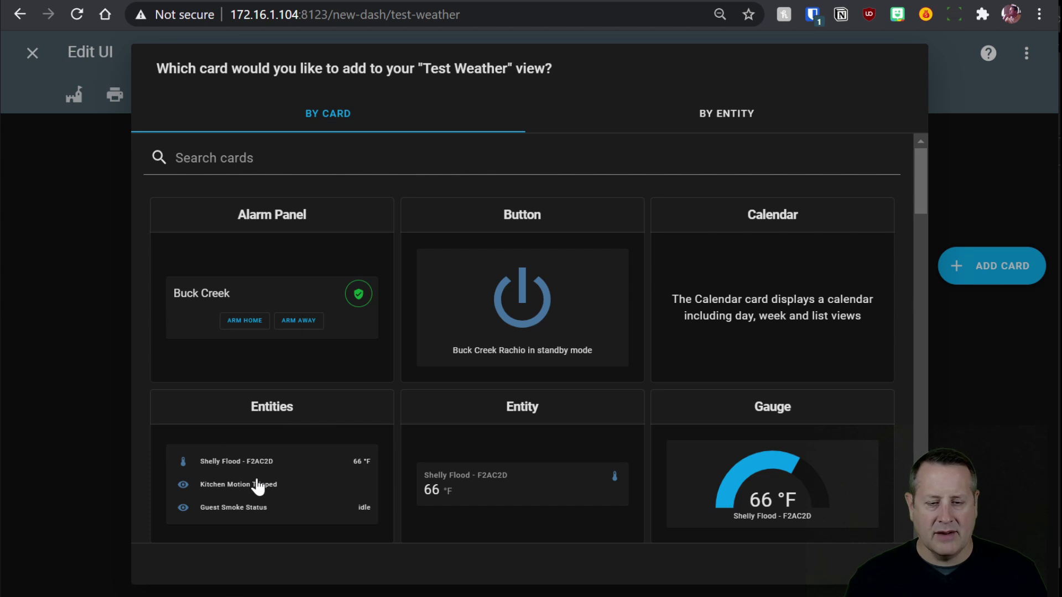
{"action": "left_click", "coordinate": [722, 474]}
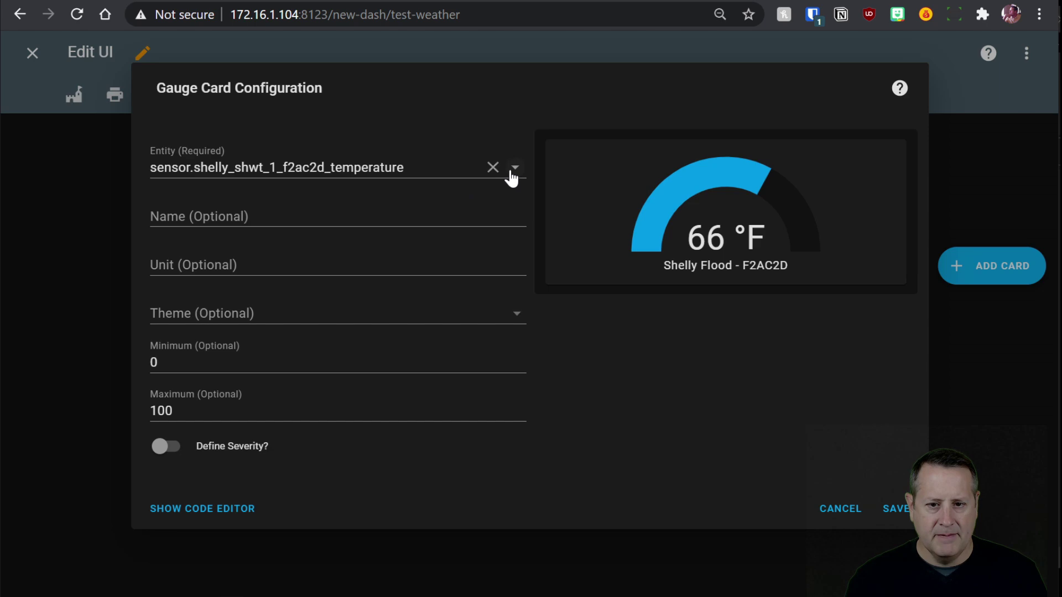
{"action": "left_click", "coordinate": [493, 167]}
{"action": "type", "text": "outd"}
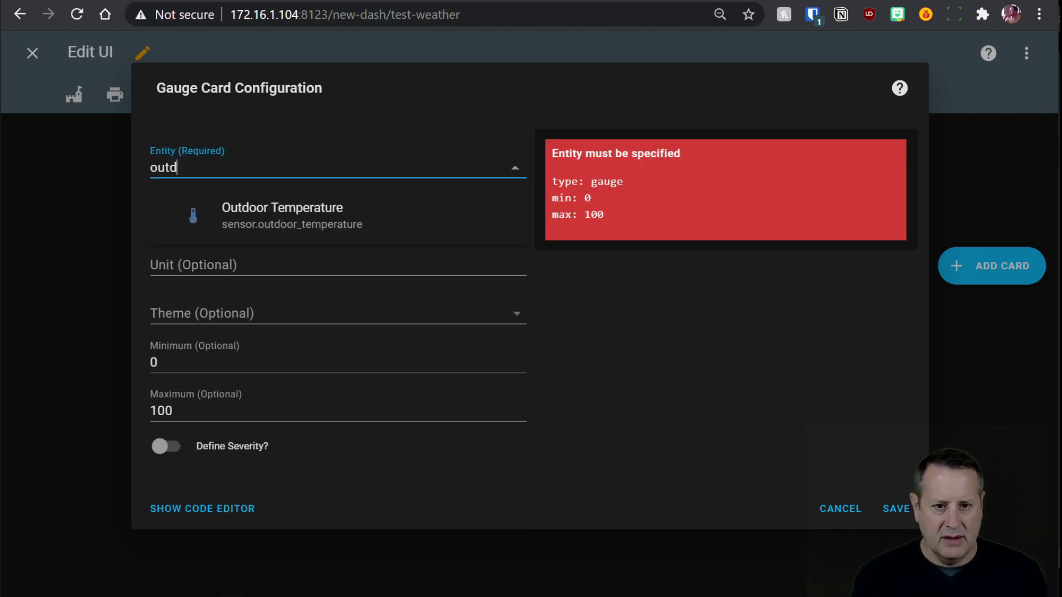
{"action": "key", "text": "BackSpace"}
{"action": "key", "text": "BackSpace"}
{"action": "key", "text": "BackSpace"}
{"action": "key", "text": "BackSpace"}
{"action": "type", "text": "hu"}
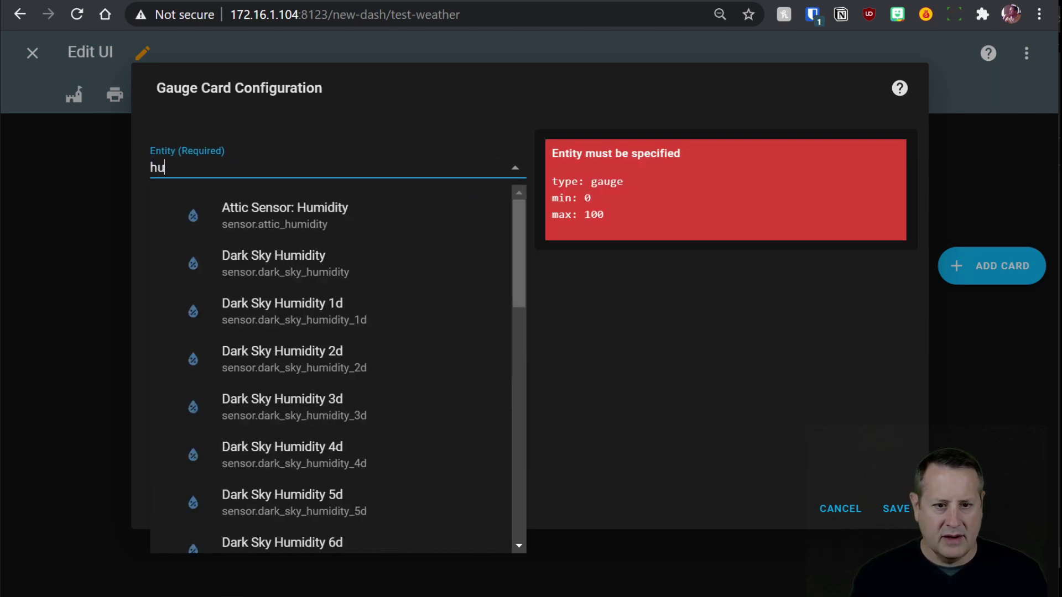
{"action": "type", "text": "midity"}
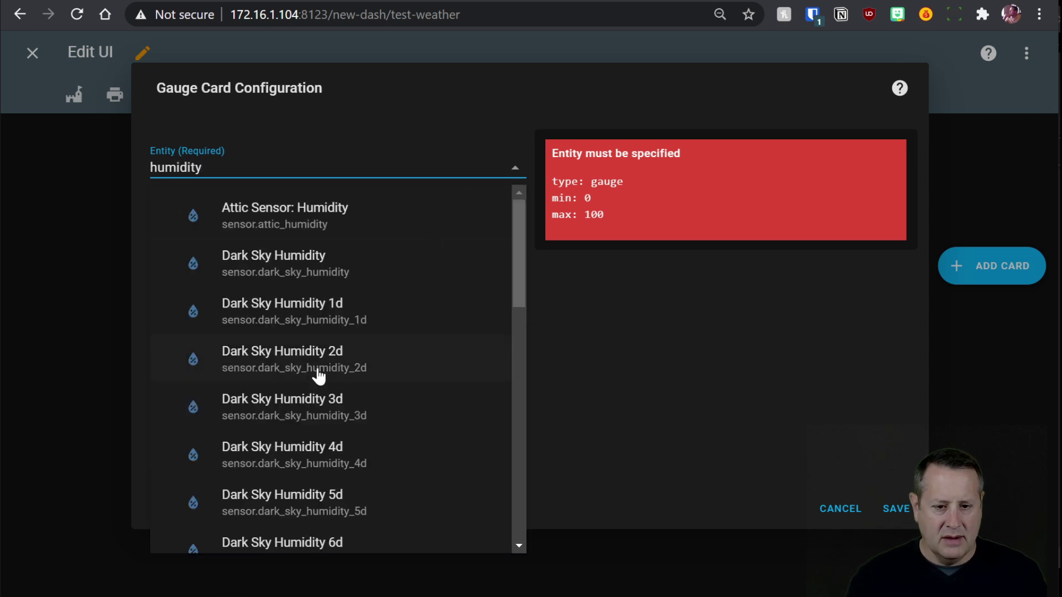
{"action": "scroll", "coordinate": [354, 373], "scroll_direction": "down", "scroll_amount": 8}
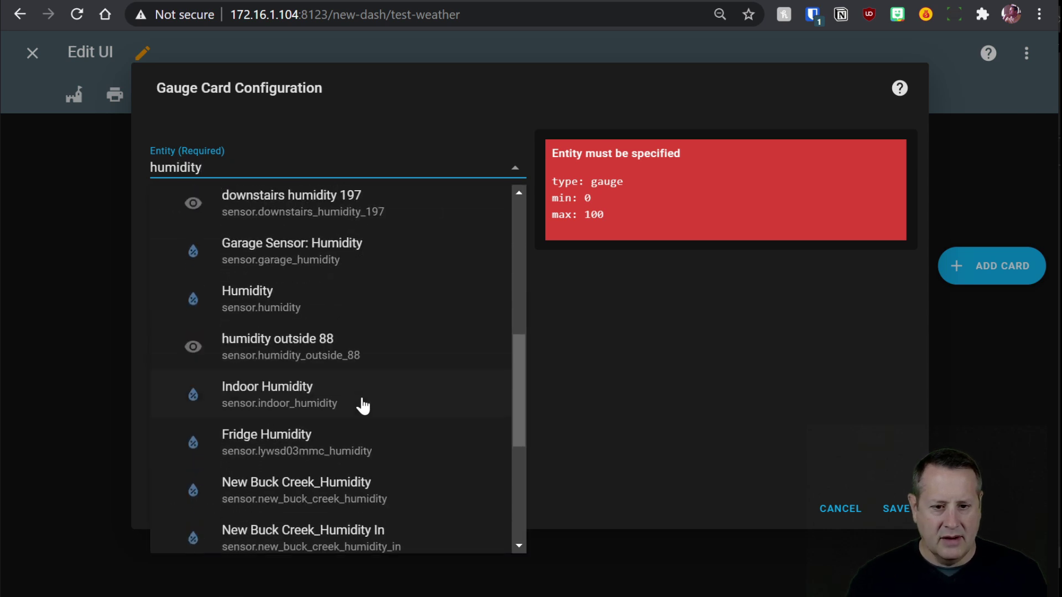
{"action": "left_click", "coordinate": [256, 293]}
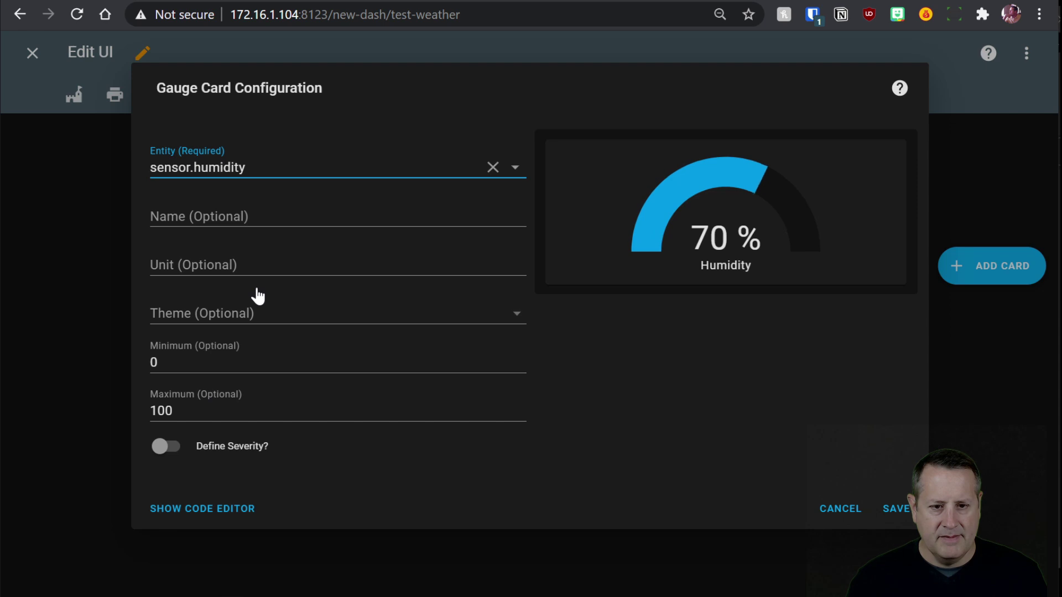
{"action": "left_click", "coordinate": [166, 216]}
{"action": "type", "text": "Outdoor"}
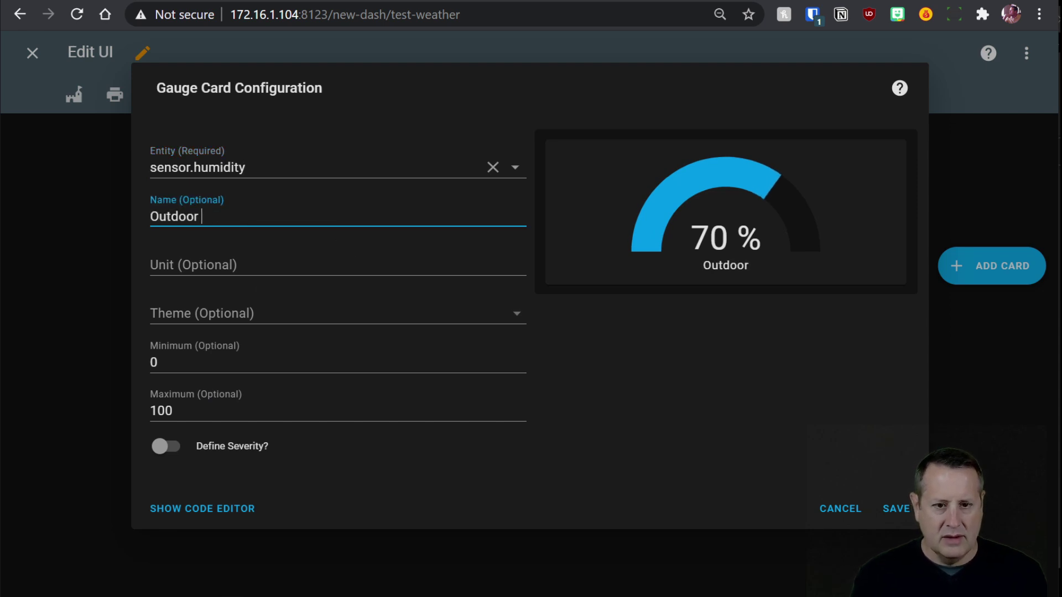
{"action": "type", "text": " Humidity"}
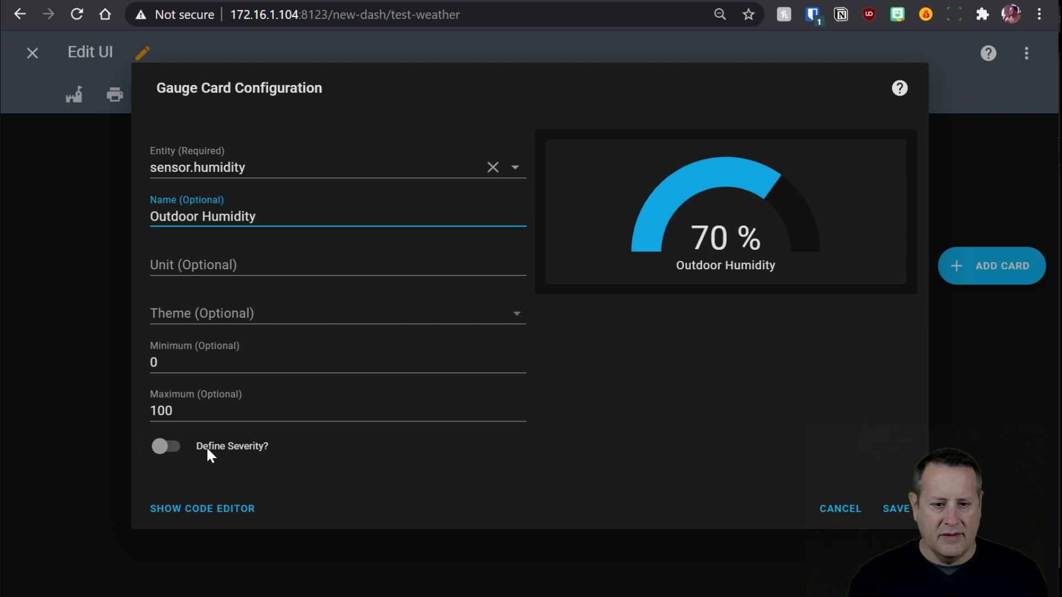
Enable the gauge's severity colours and enter Green 50 and Red 70 thresholds
{"action": "left_click", "coordinate": [164, 450]}
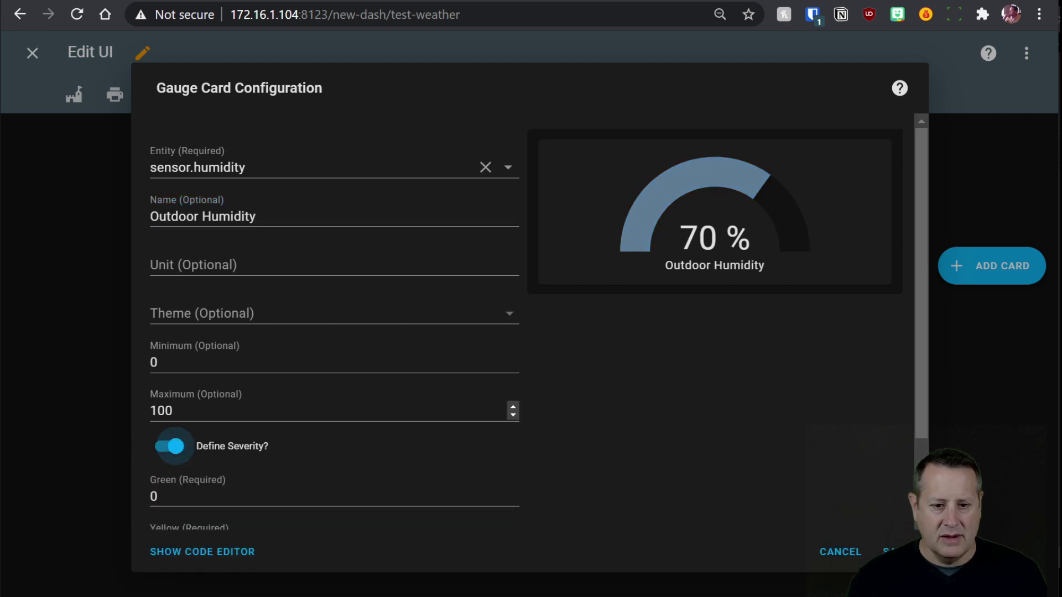
{"action": "scroll", "coordinate": [647, 296], "scroll_direction": "down", "scroll_amount": 2}
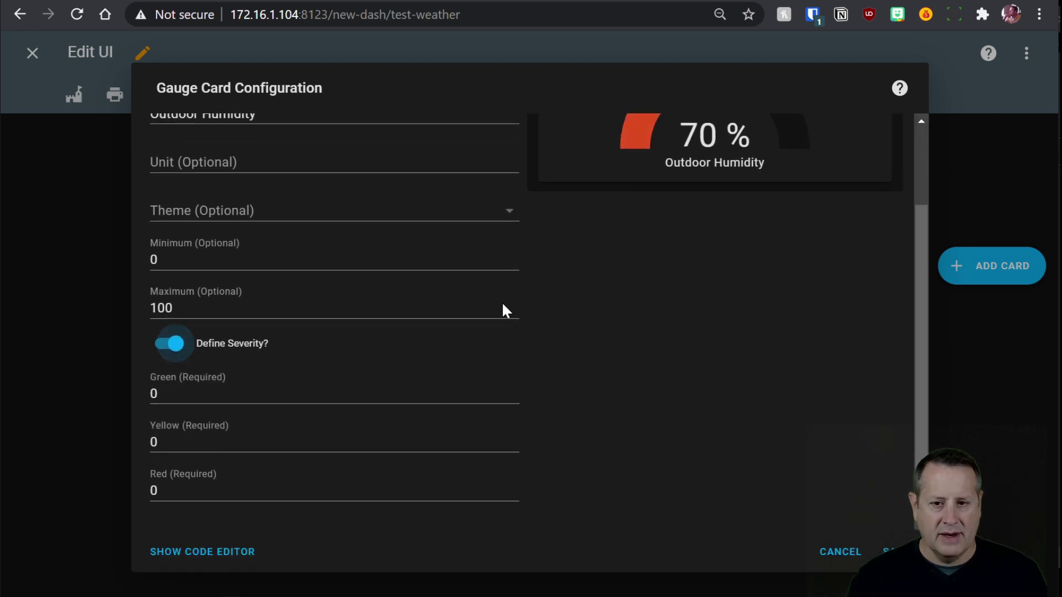
{"action": "scroll", "coordinate": [656, 256], "scroll_direction": "up", "scroll_amount": 3}
{"action": "scroll", "coordinate": [403, 356], "scroll_direction": "down", "scroll_amount": 3}
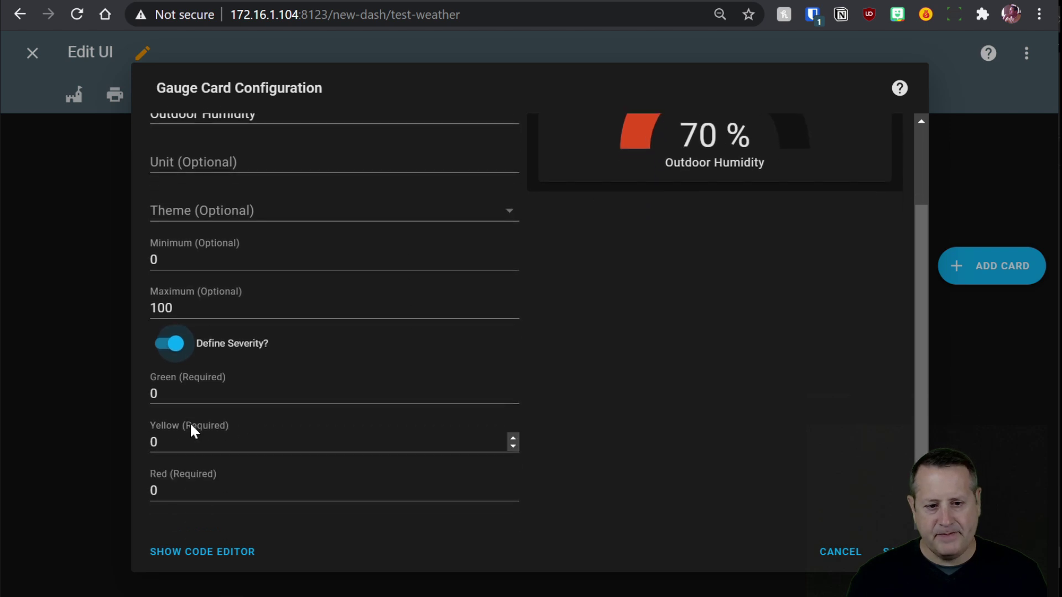
{"action": "key", "text": "Tab"}
{"action": "key", "text": "Tab"}
{"action": "key", "text": "BackSpace"}
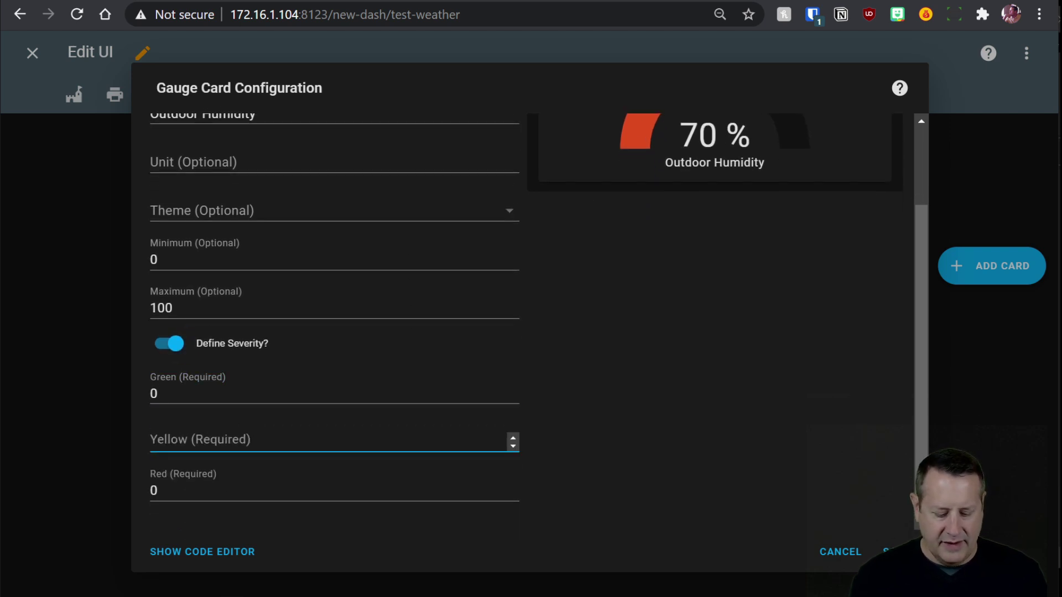
{"action": "type", "text": "50"}
{"action": "key", "text": "Tab"}
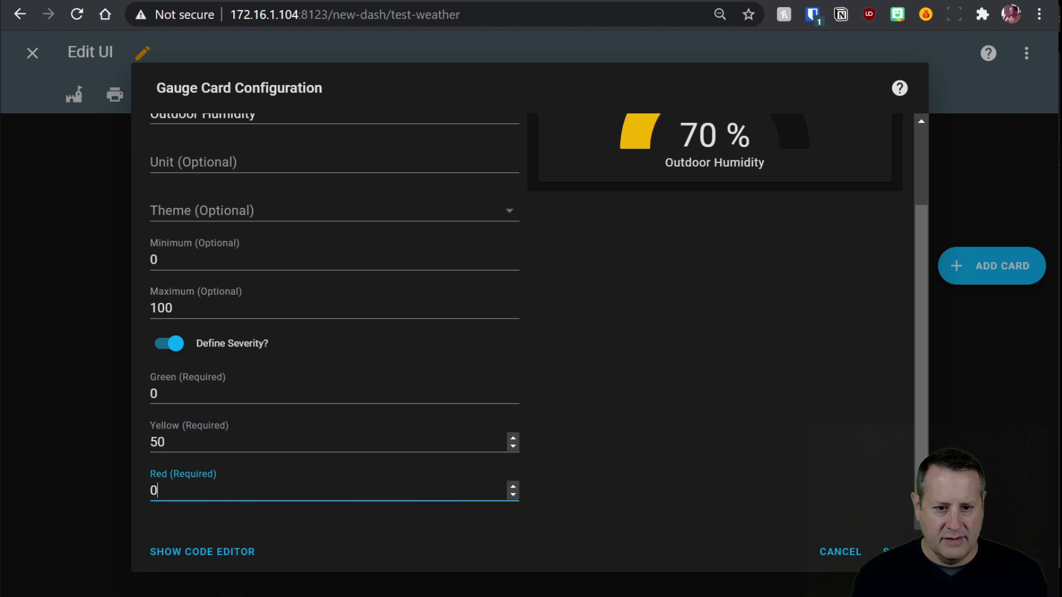
{"action": "left_click", "coordinate": [240, 409]}
{"action": "key", "text": "BackSpace"}
{"action": "type", "text": "5"}
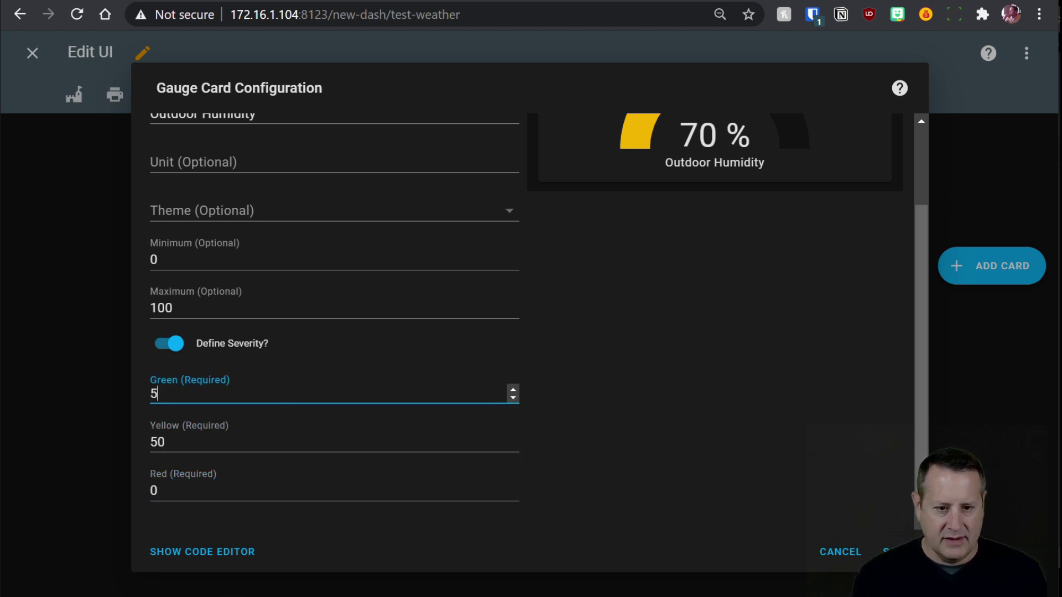
{"action": "type", "text": "0"}
{"action": "left_click", "coordinate": [240, 443]}
{"action": "key", "text": "BackSpace"}
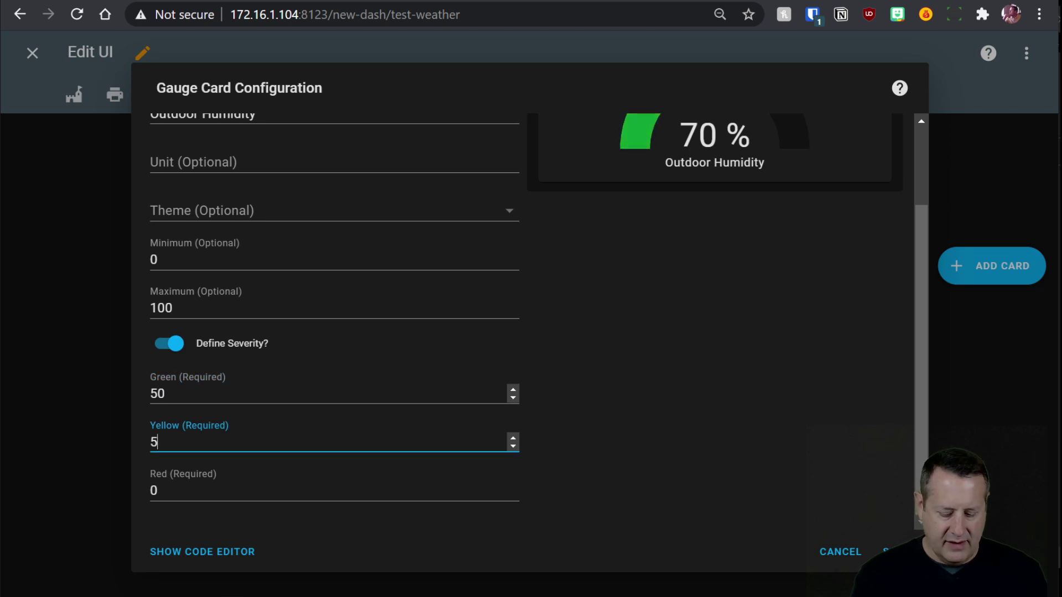
{"action": "type", "text": "0"}
{"action": "left_click", "coordinate": [240, 491]}
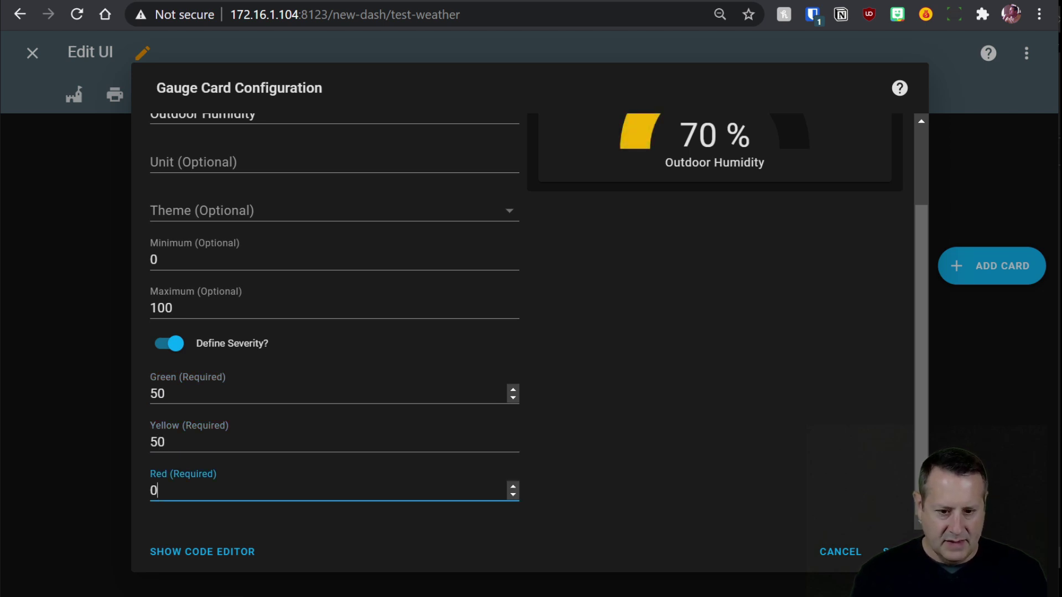
{"action": "key", "text": "BackSpace"}
{"action": "type", "text": "70"}
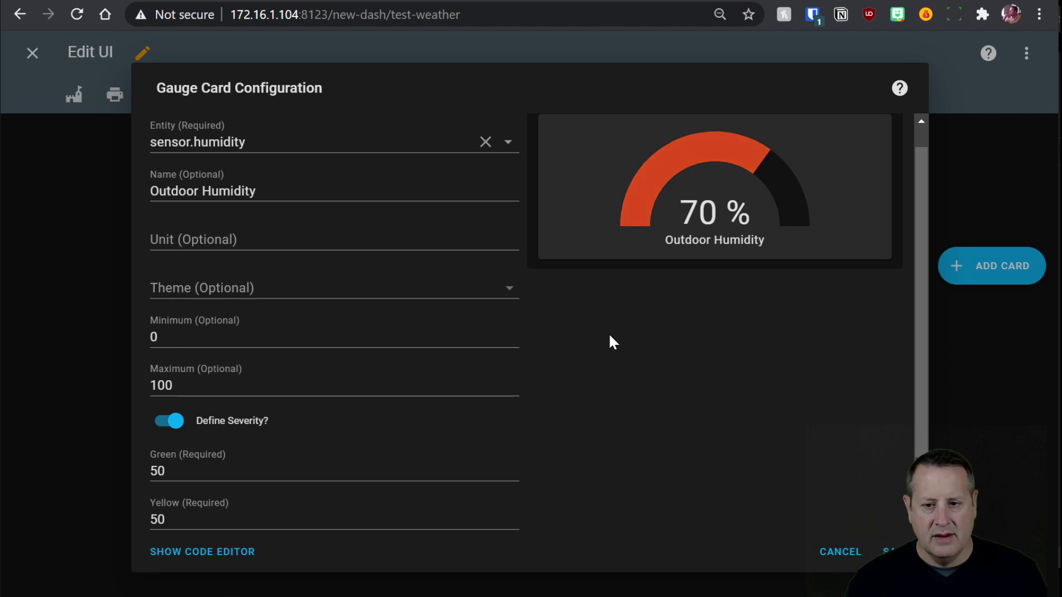
Set the Yellow threshold to 68, rework the Red value, and save the Outdoor Humidity gauge
{"action": "scroll", "coordinate": [606, 356], "scroll_direction": "down", "scroll_amount": 2}
{"action": "left_click", "coordinate": [227, 485]}
{"action": "key", "text": "BackSpace"}
{"action": "key", "text": "BackSpace"}
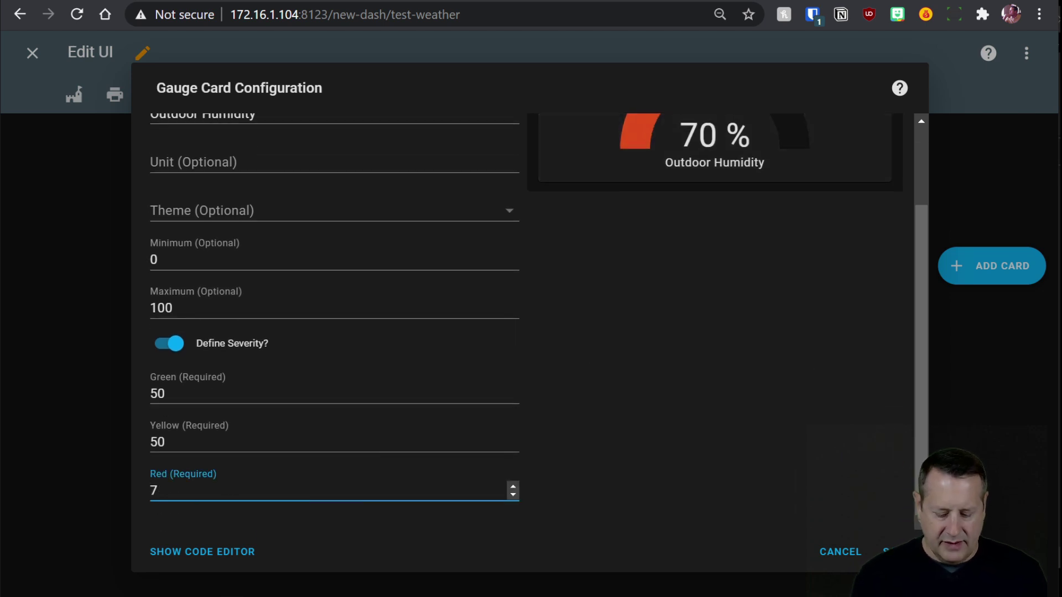
{"action": "type", "text": "65"}
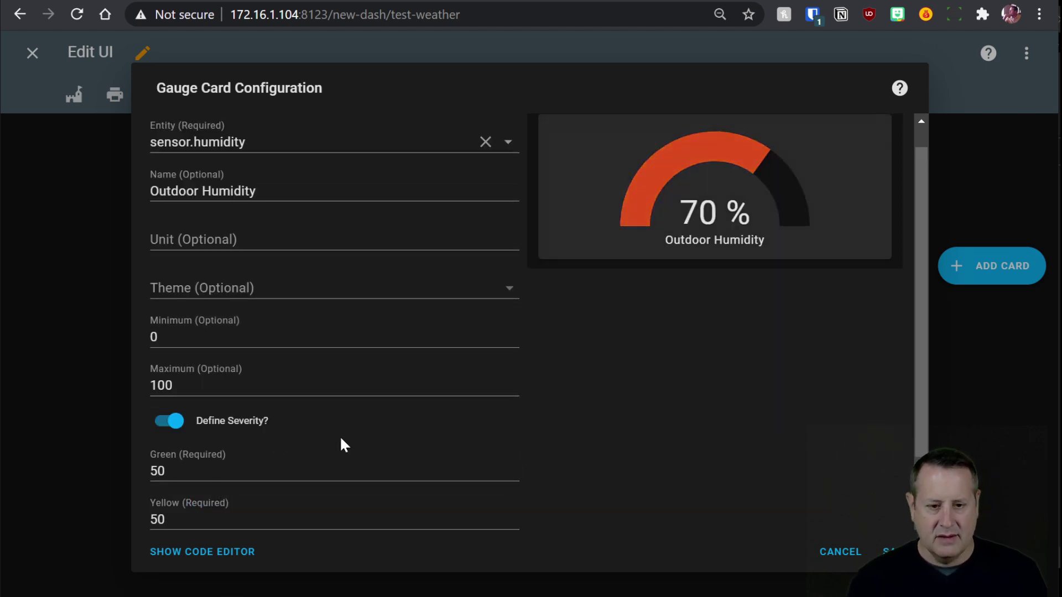
{"action": "scroll", "coordinate": [299, 464], "scroll_direction": "down", "scroll_amount": 2}
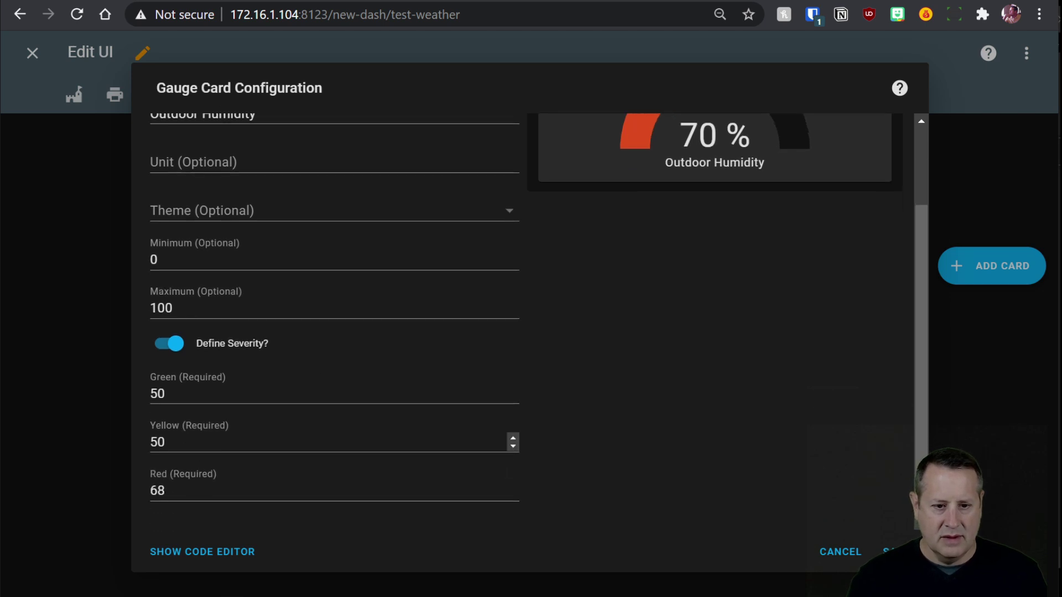
{"action": "left_click_drag", "start_coordinate": [171, 442], "coordinate": [141, 440]}
{"action": "type", "text": "68"}
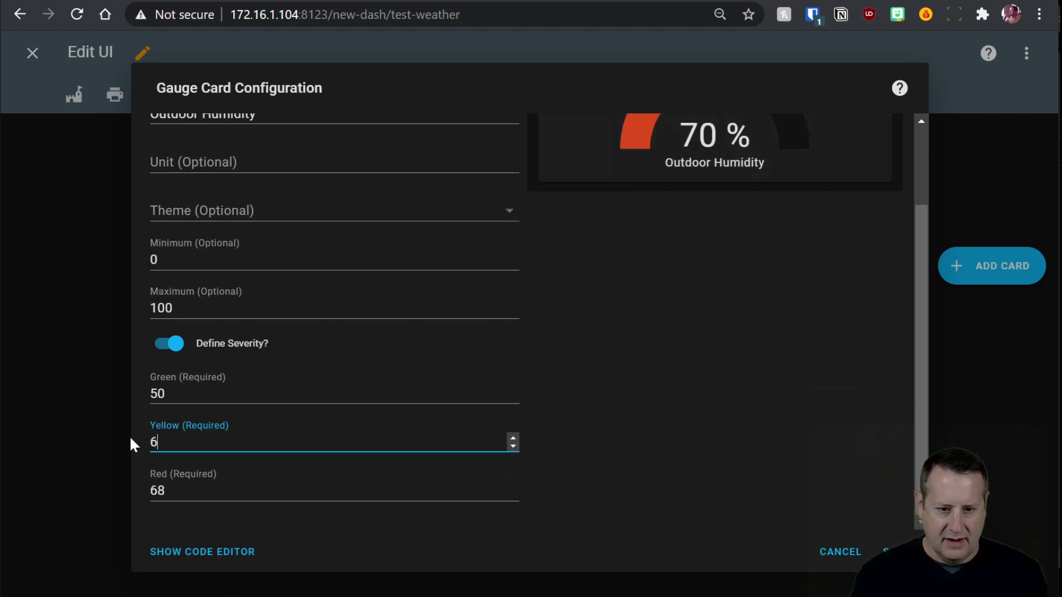
{"action": "key", "text": "Tab"}
{"action": "key", "text": "BackSpace"}
{"action": "key", "text": "BackSpace"}
{"action": "type", "text": "0"}
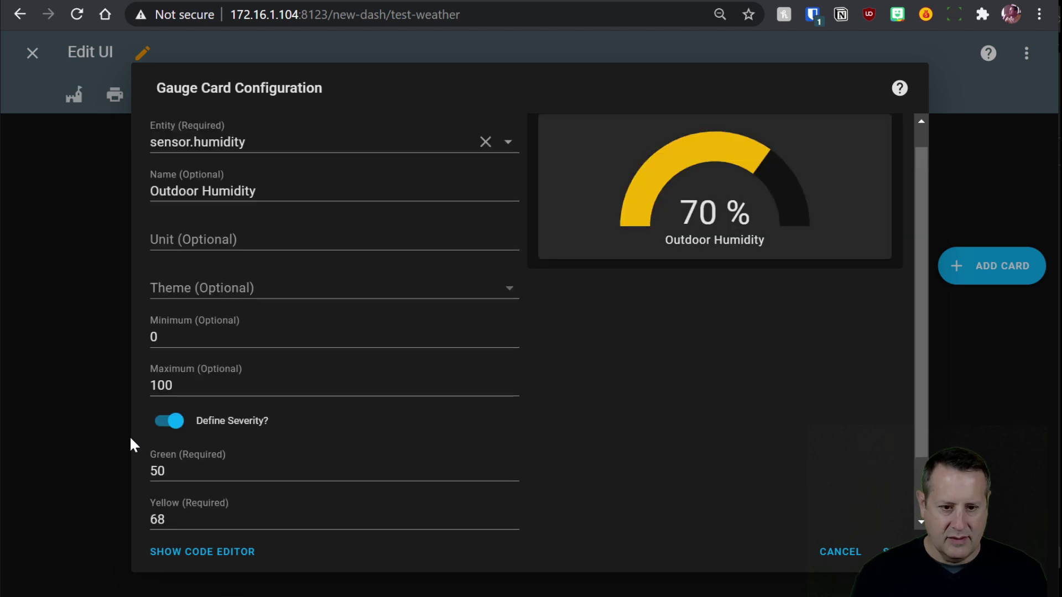
{"action": "scroll", "coordinate": [694, 419], "scroll_direction": "up", "scroll_amount": 1}
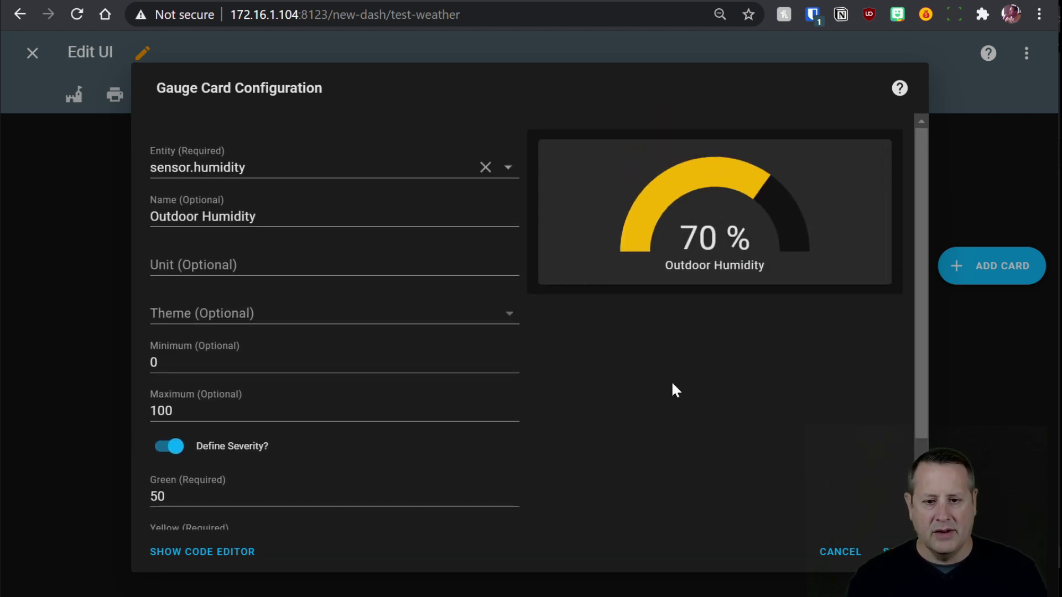
{"action": "left_click", "coordinate": [895, 552]}
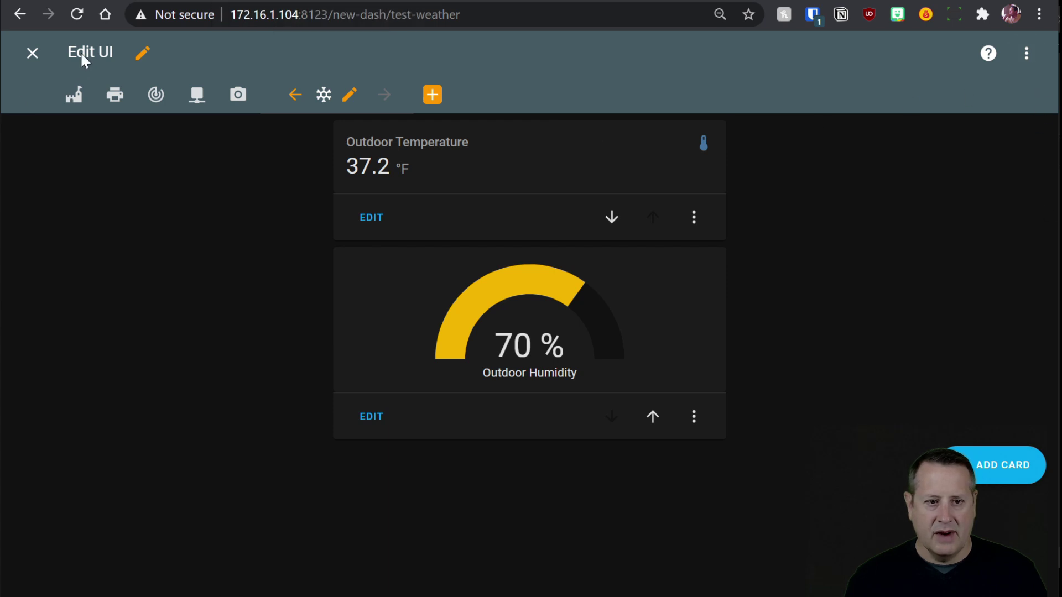
Exit dashboard edit mode and open the Home Assistant sidebar
{"action": "left_click", "coordinate": [28, 53]}
{"action": "left_click", "coordinate": [26, 55]}
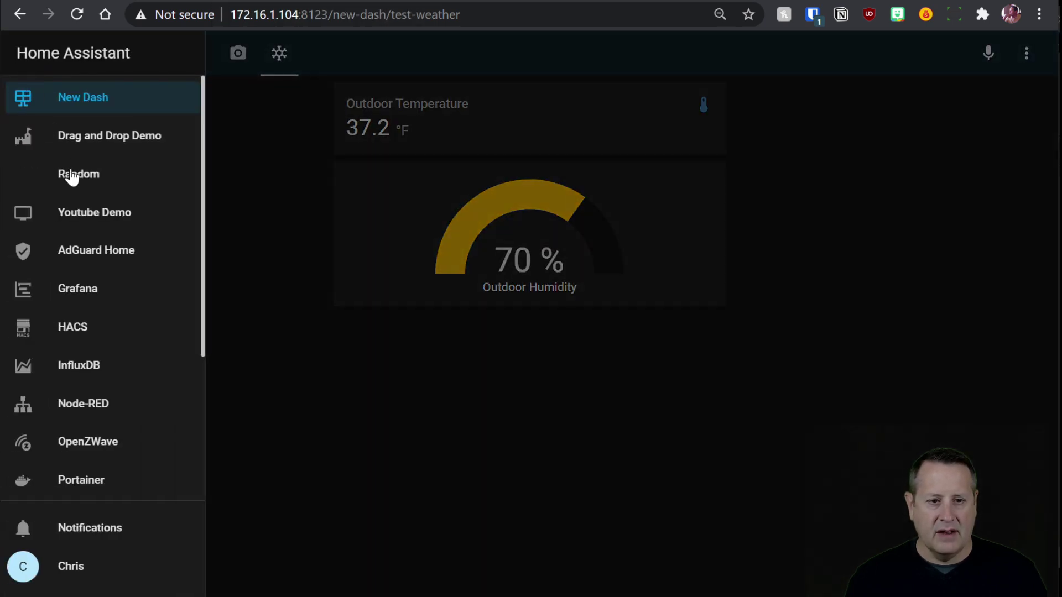
Open Grafana's starred Environment dashboard and set its time range to Last 2 days
{"action": "left_click", "coordinate": [83, 290]}
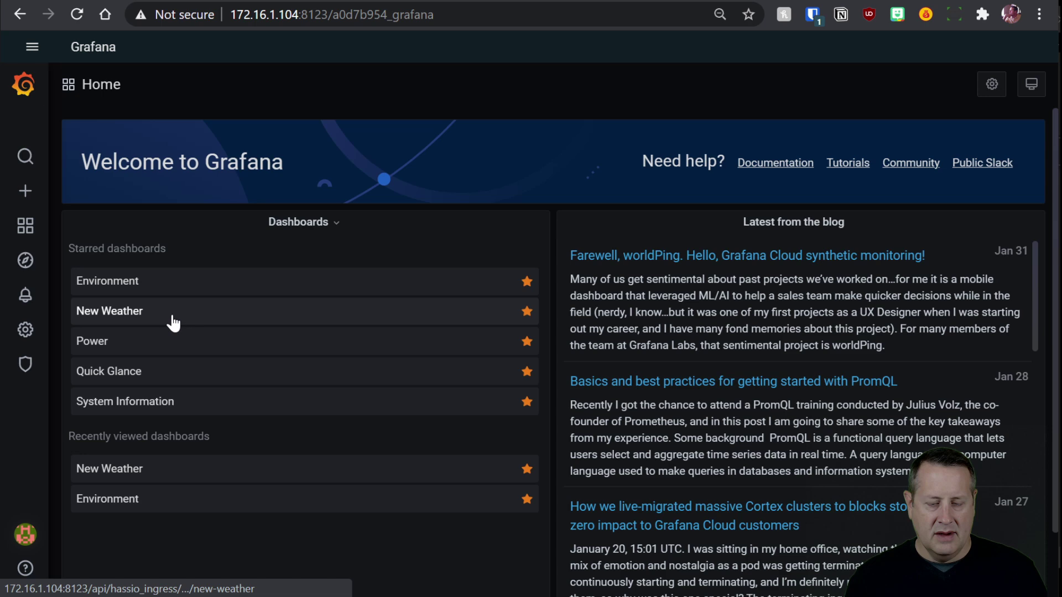
{"action": "left_click", "coordinate": [138, 283]}
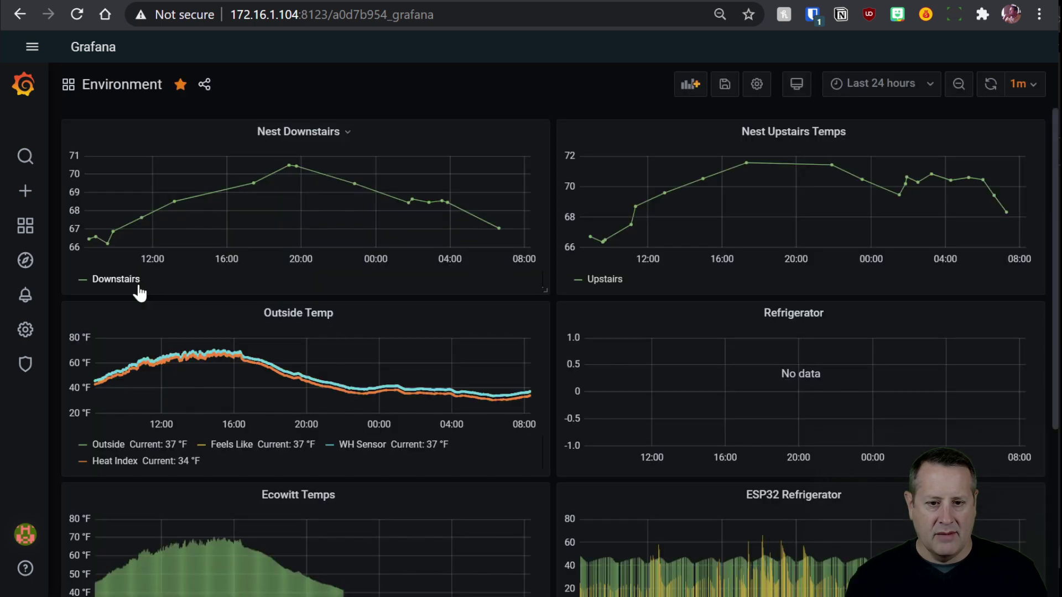
{"action": "scroll", "coordinate": [387, 431], "scroll_direction": "down", "scroll_amount": 3}
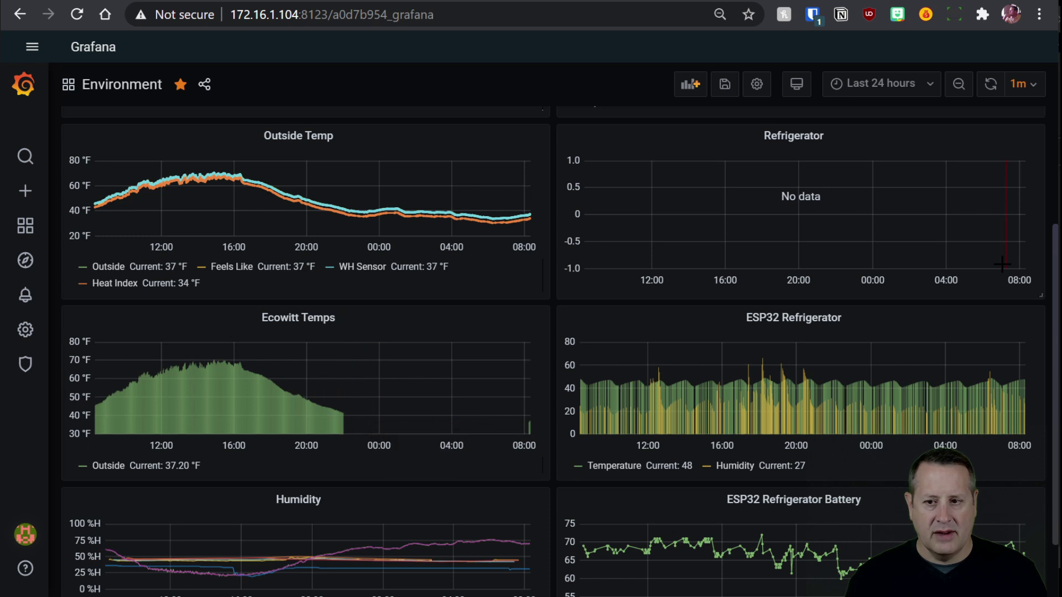
{"action": "left_click", "coordinate": [910, 87]}
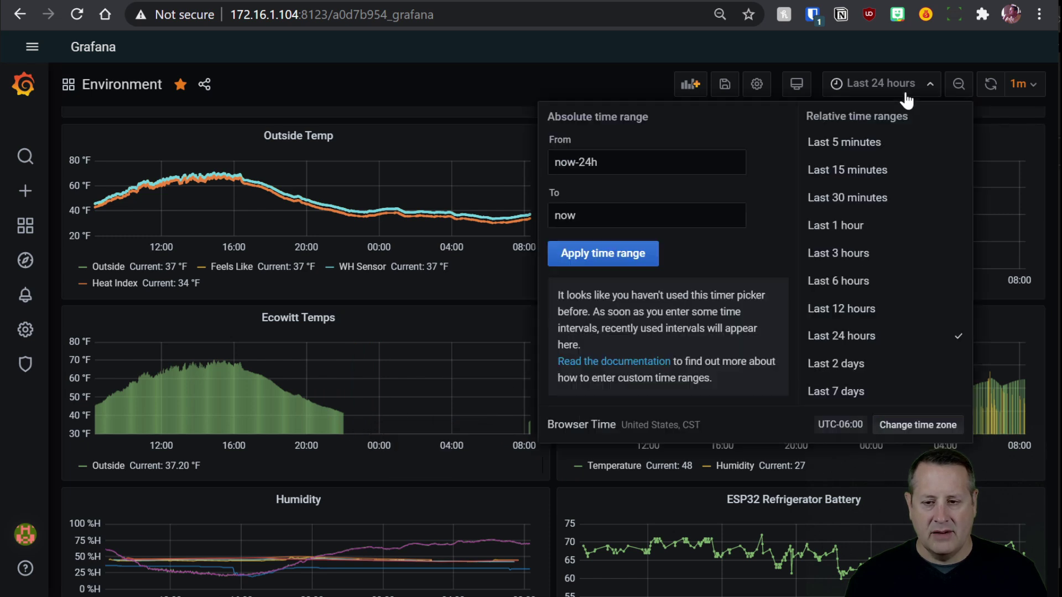
{"action": "left_click", "coordinate": [870, 366]}
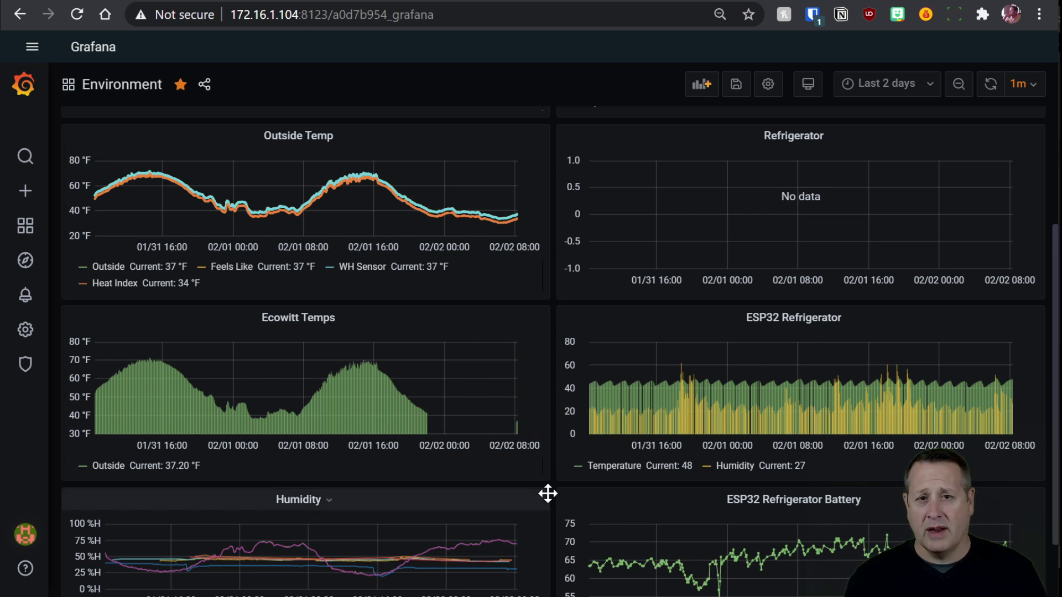
{"action": "left_click", "coordinate": [332, 320]}
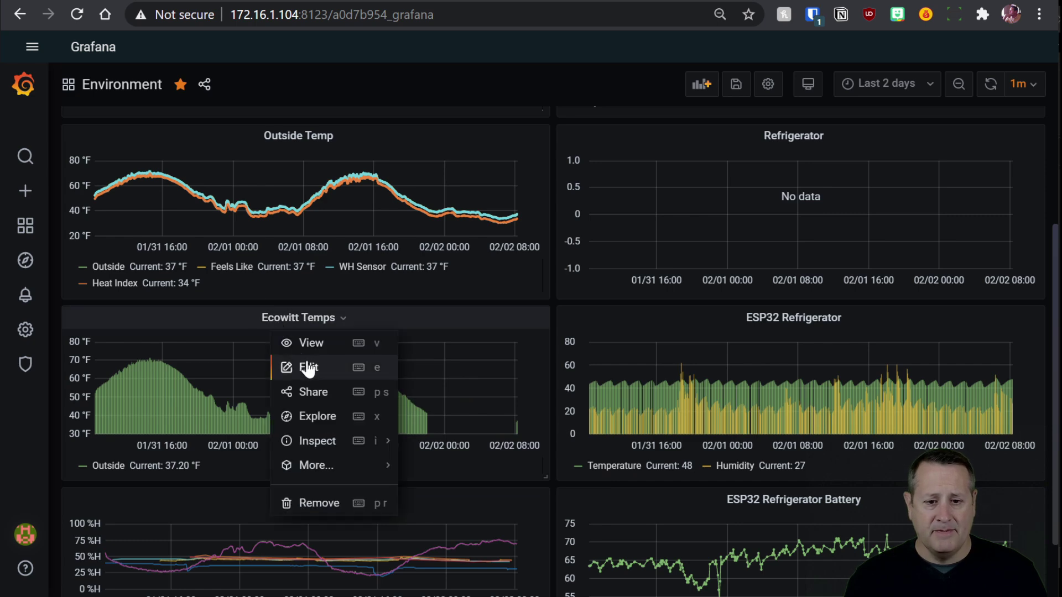
Show the Ecowitt Temps panel on its own in full-size View mode
{"action": "left_click", "coordinate": [308, 343]}
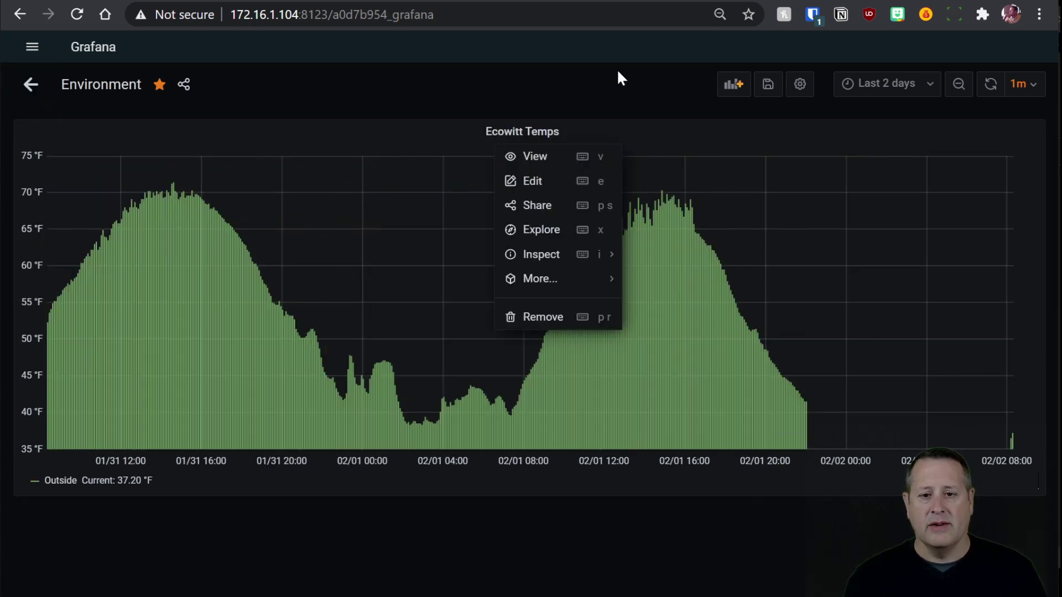
{"action": "left_click", "coordinate": [604, 78]}
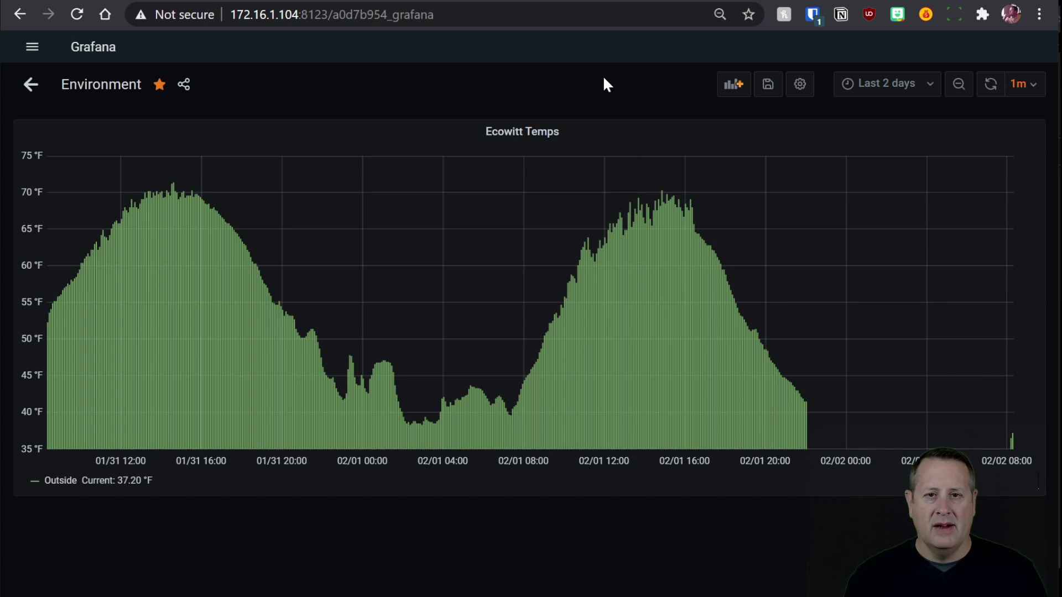